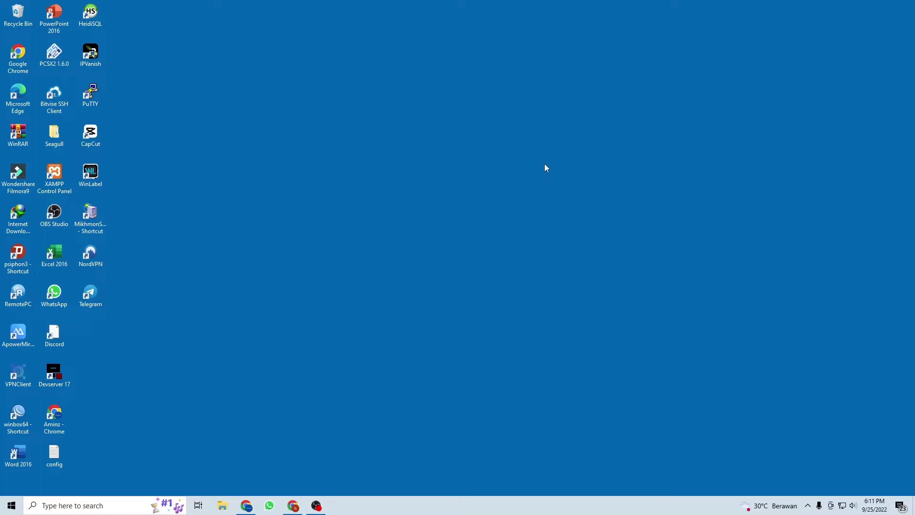
# Step: Switch to the WordPress dashboard in Chrome, dismiss the Elementor Pro Data Updater notice and open the media library
pyautogui.click(292, 505)
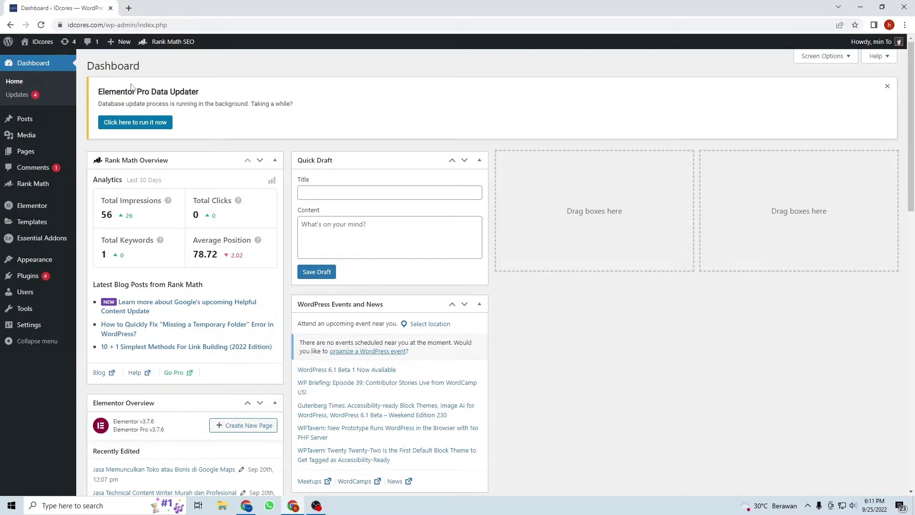
pyautogui.click(888, 86)
pyautogui.moveTo(24, 135)
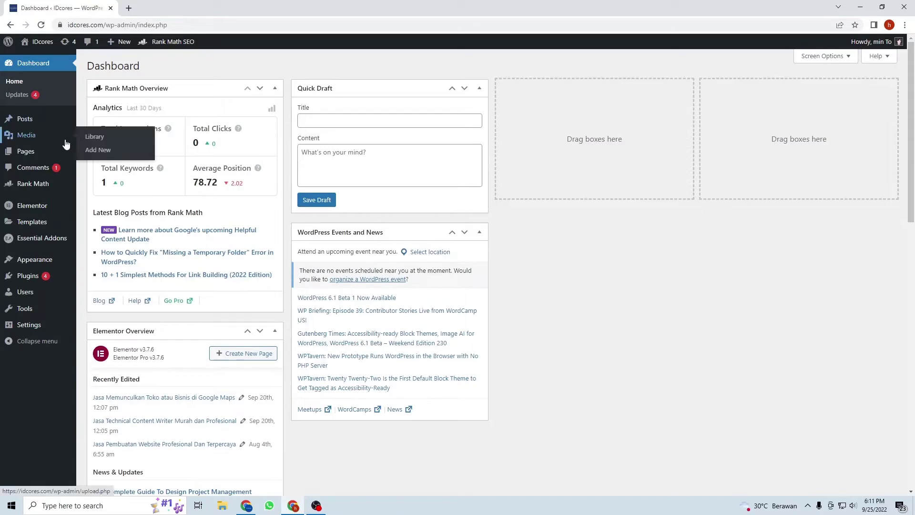
pyautogui.click(100, 138)
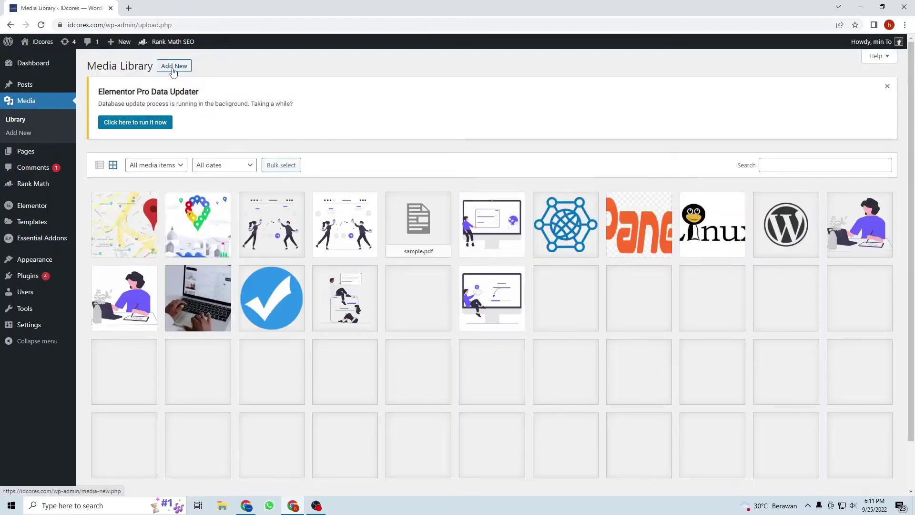
pyautogui.click(173, 68)
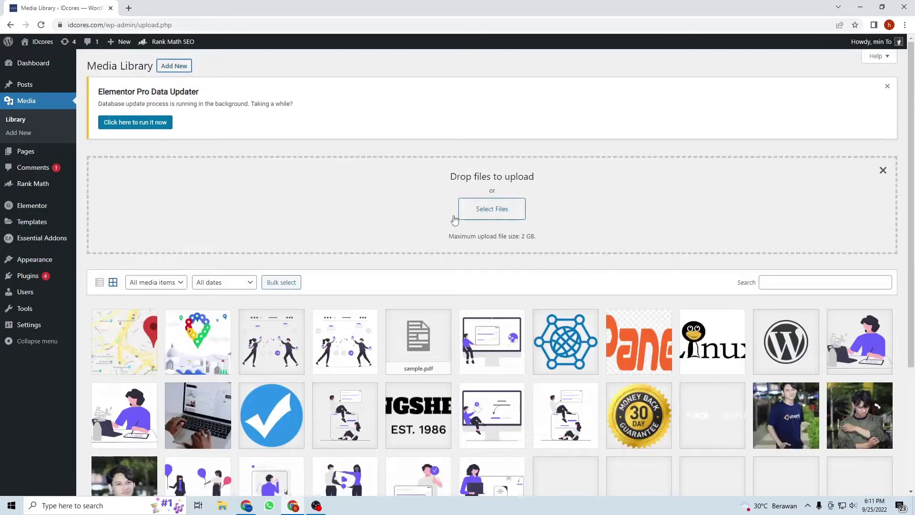
pyautogui.click(490, 210)
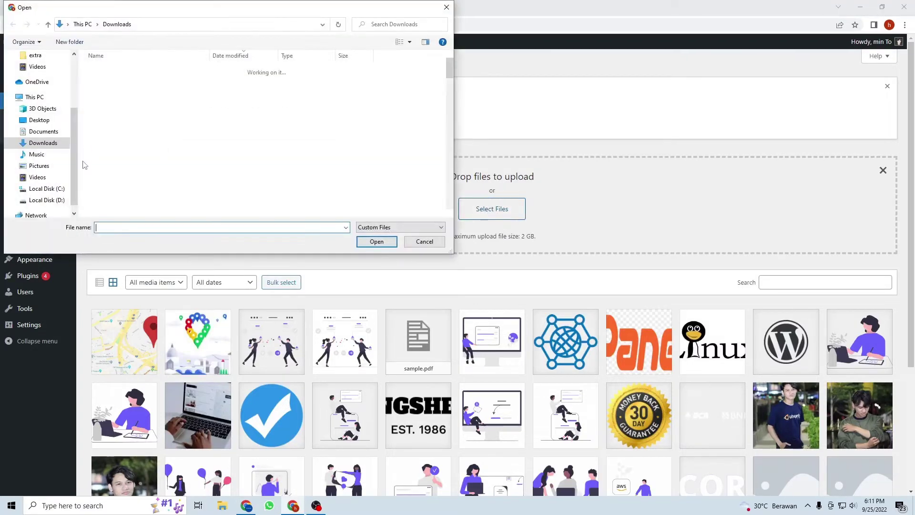
pyautogui.click(447, 7)
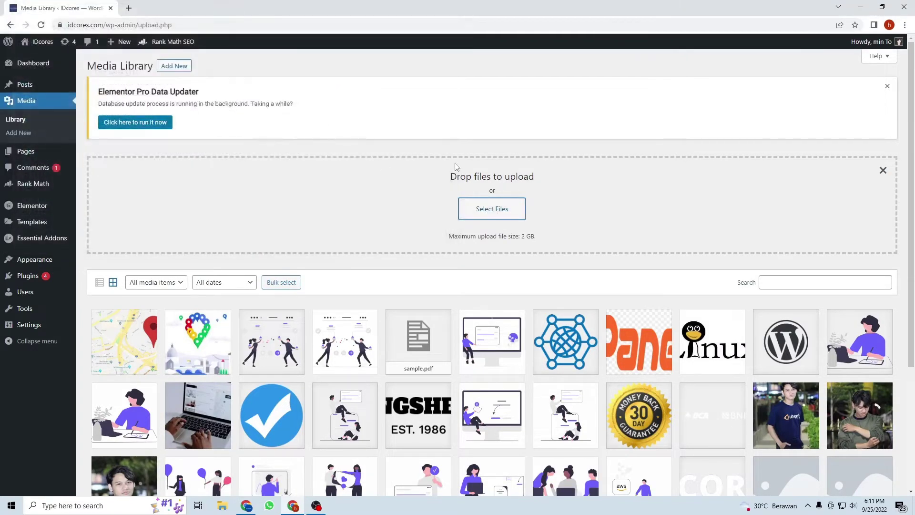
pyautogui.click(486, 209)
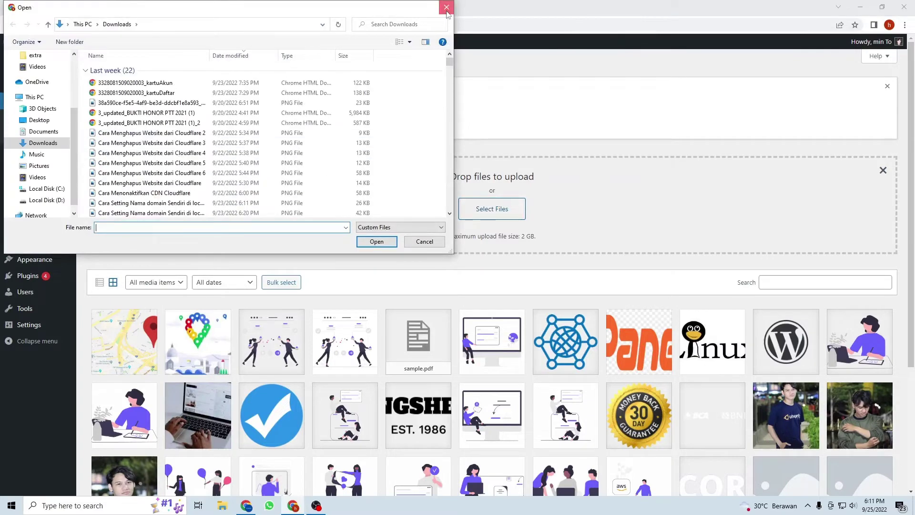
pyautogui.click(446, 7)
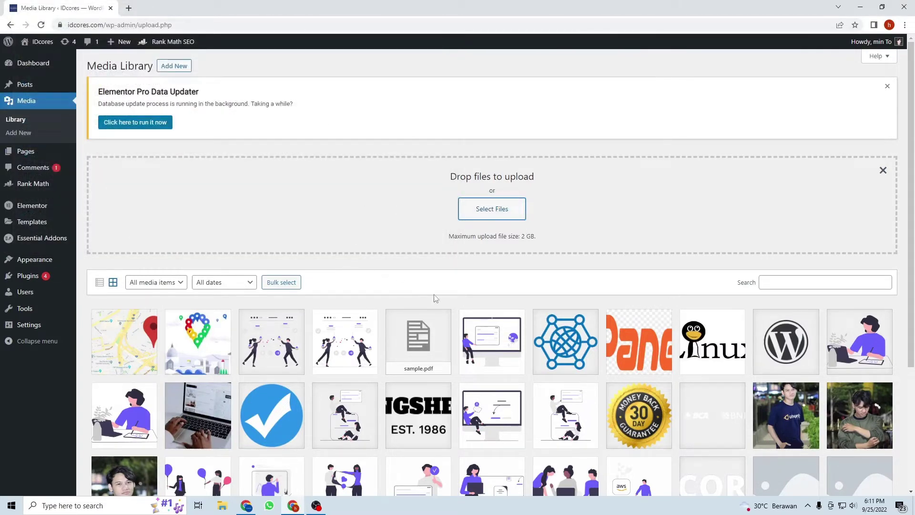
# Step: View the attachment details of sample.pdf in the media library, including its file URL, and close them
pyautogui.click(409, 349)
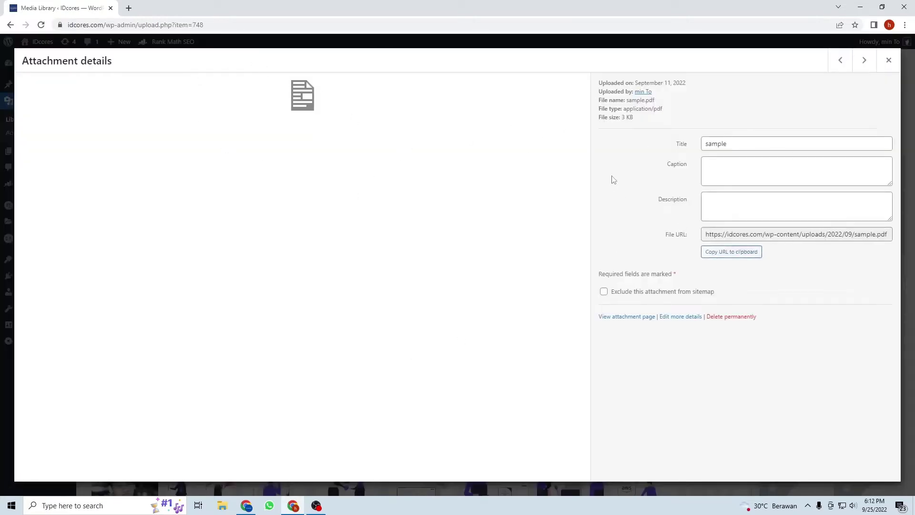
pyautogui.click(889, 60)
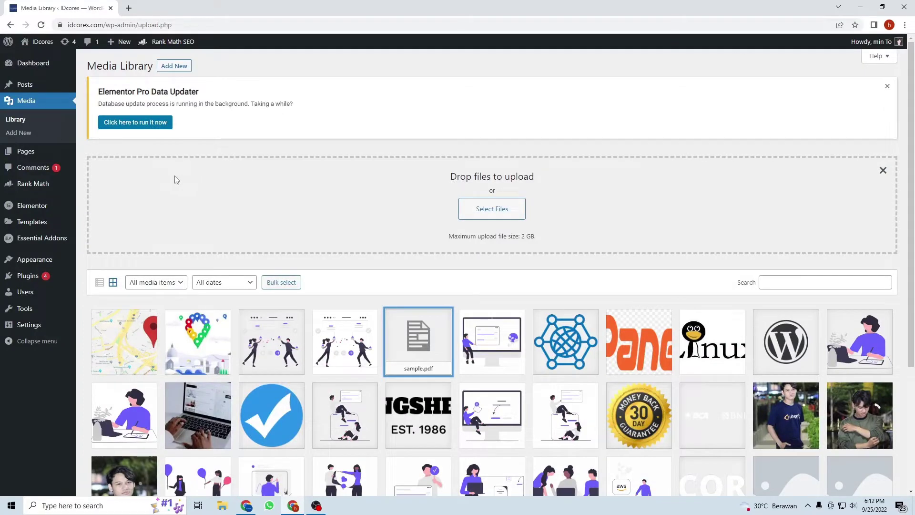
# Step: Open the list of all pages in a new browser tab and switch to it
pyautogui.moveTo(25, 154)
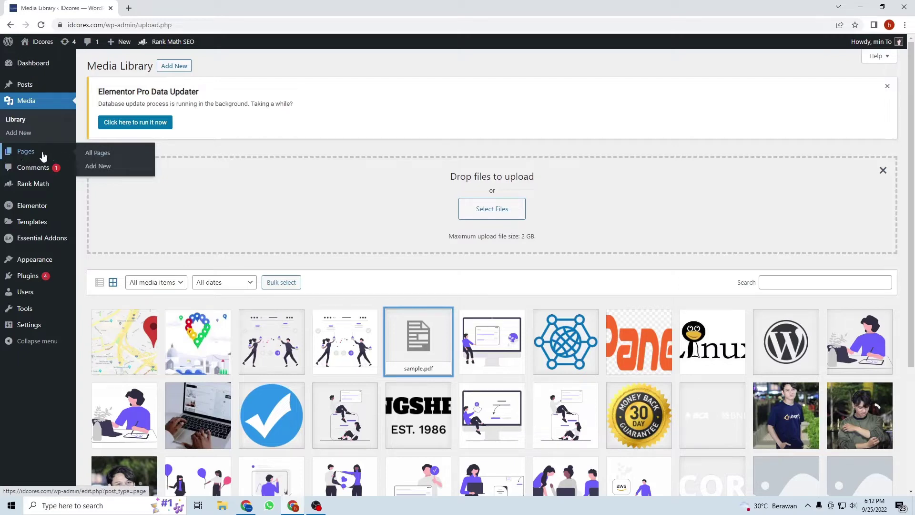
pyautogui.rightClick(88, 156)
pyautogui.click(114, 162)
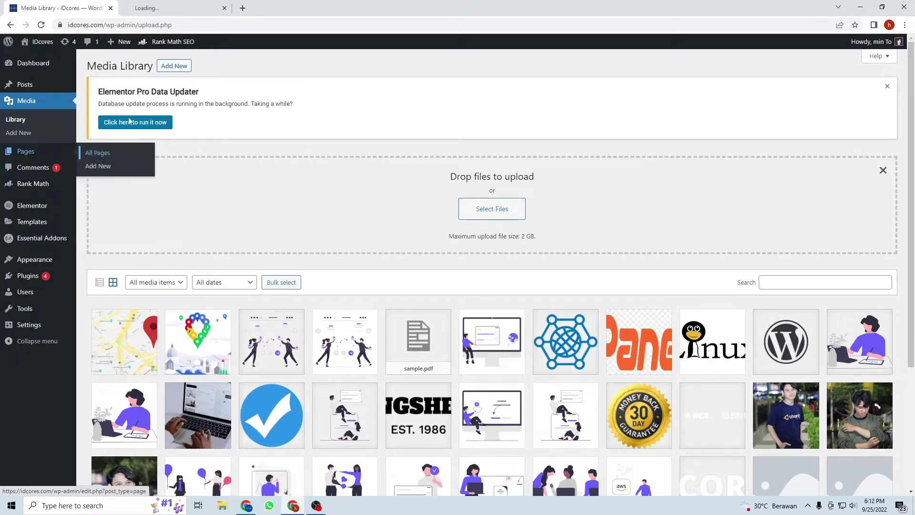
pyautogui.click(166, 6)
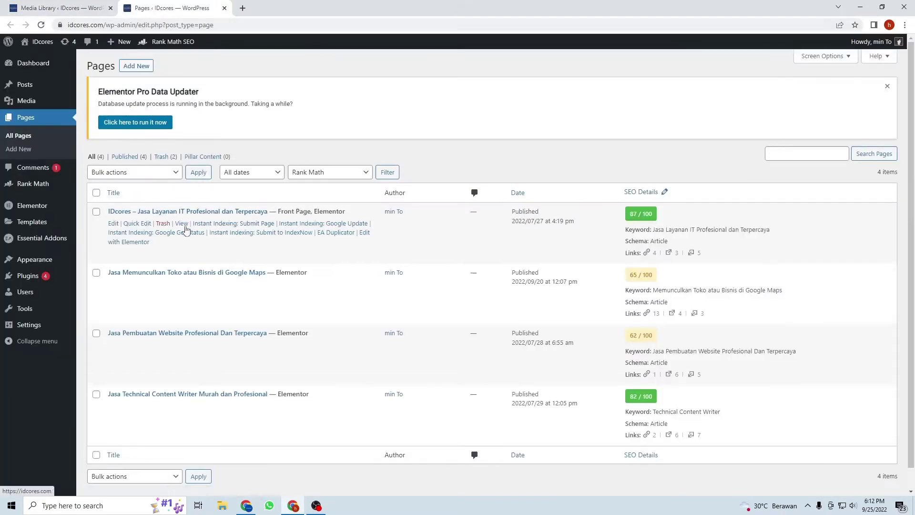
# Step: Duplicate the page "Jasa Memunculkan Toko atau Bisnis di Google Maps" with EA Duplicator
pyautogui.scroll(-1, 227, 365)
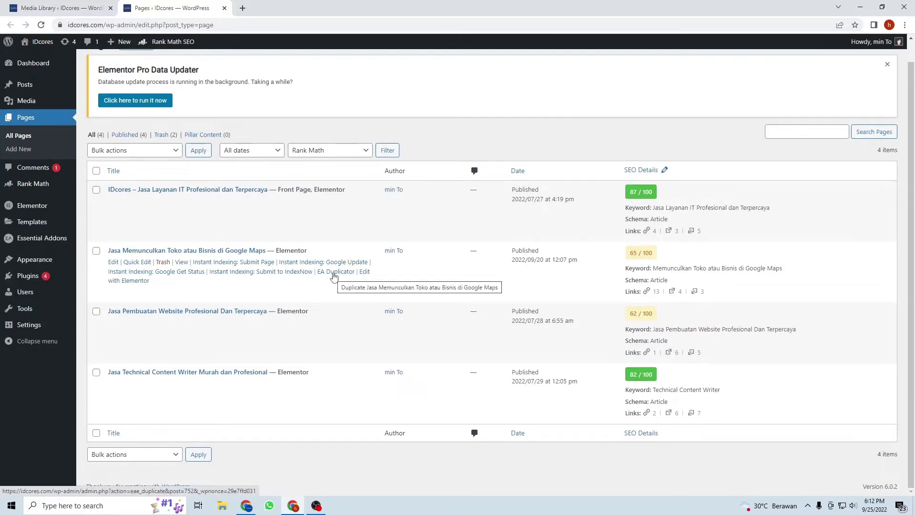
pyautogui.click(334, 272)
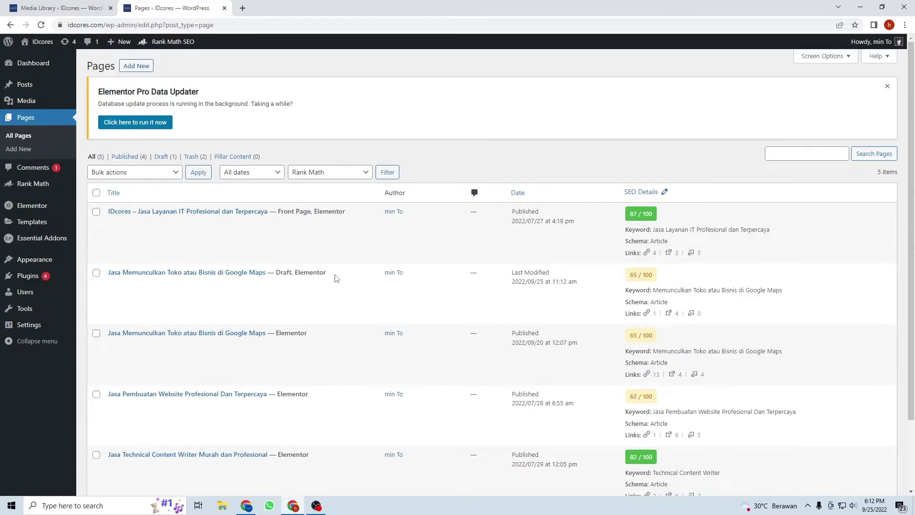
# Step: Open the draft copy of "Jasa Memunculkan Toko atau Bisnis di Google Maps" for editing in Elementor
pyautogui.moveTo(377, 269)
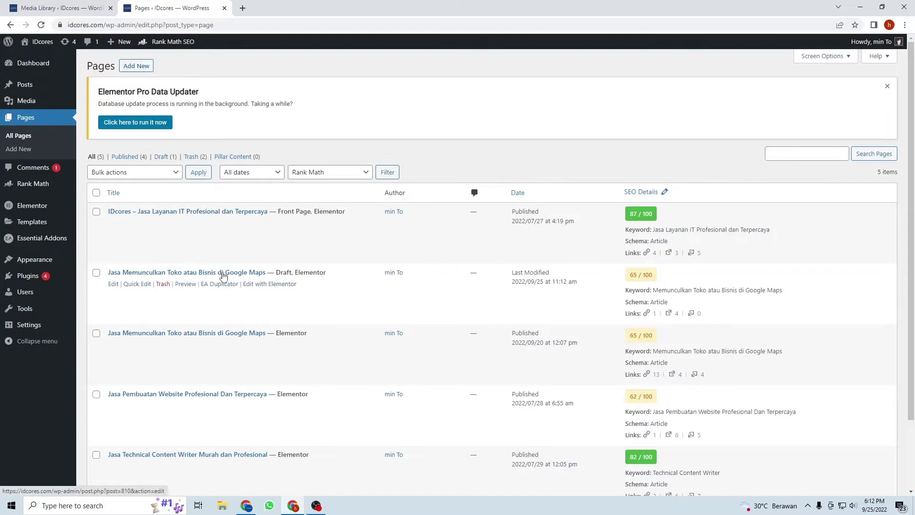
pyautogui.moveTo(214, 209)
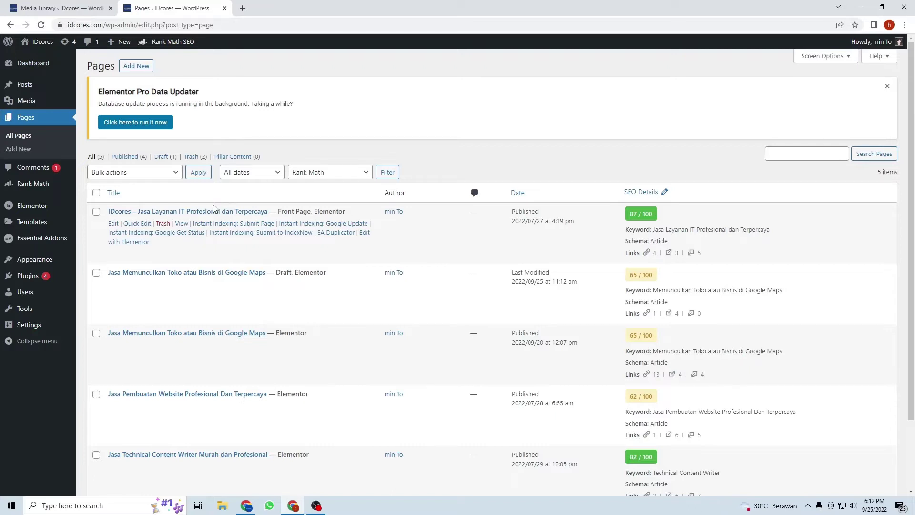
pyautogui.moveTo(205, 279)
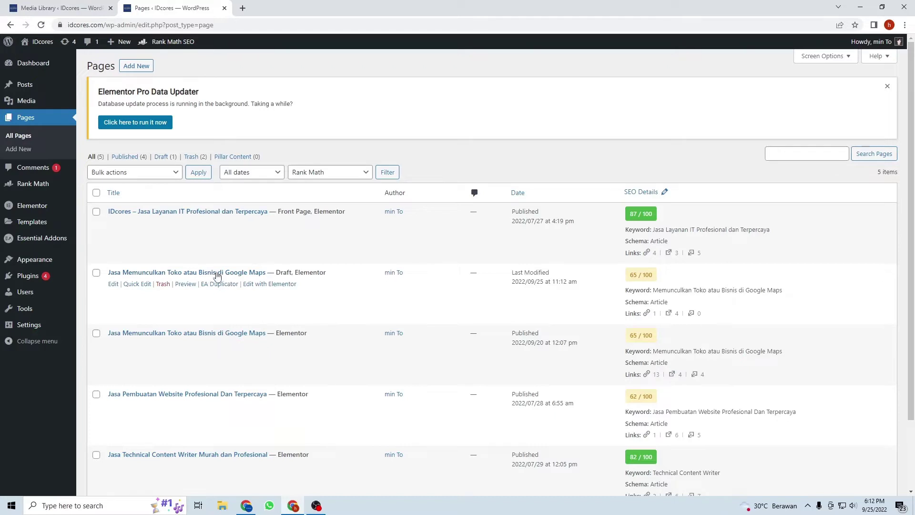
pyautogui.click(274, 285)
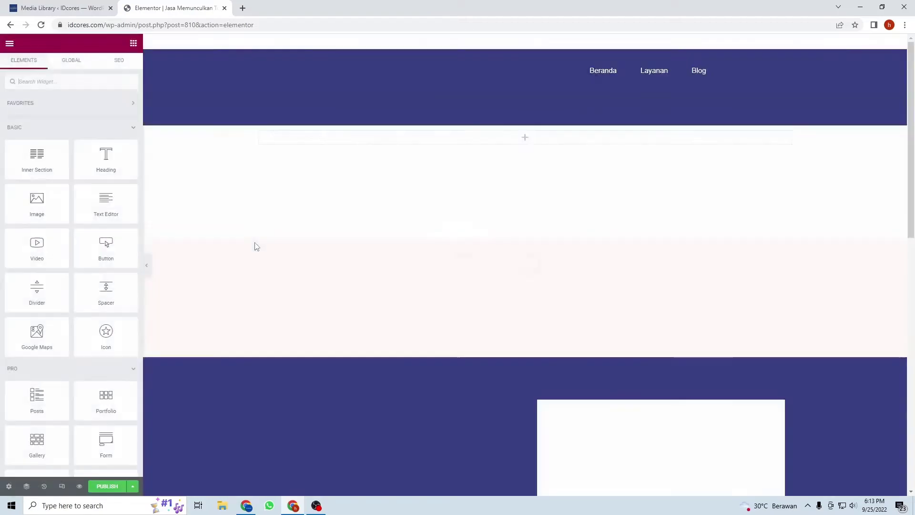
# Step: Insert a single-column section directly above the "30-Day Money Back Guarantee" section
pyautogui.scroll(-15, 182, 270)
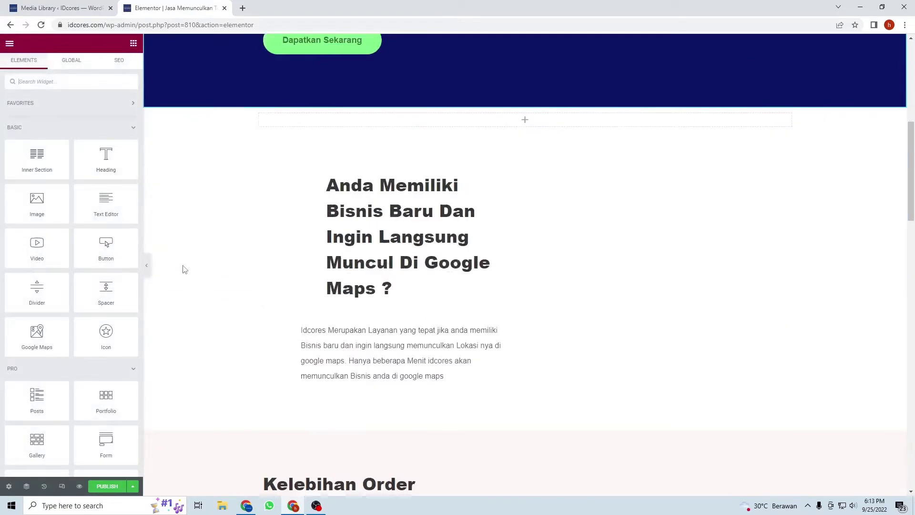
pyautogui.scroll(20, 377, 241)
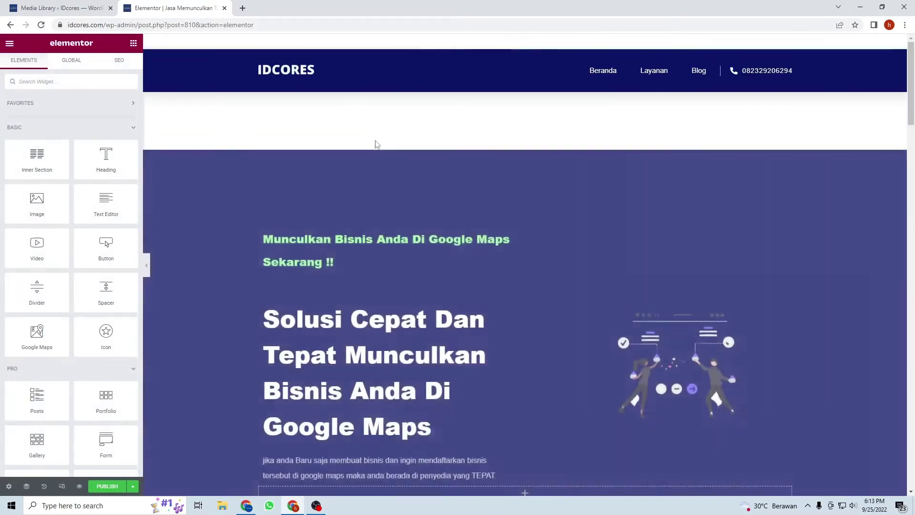
pyautogui.scroll(-10, 327, 126)
pyautogui.scroll(-12, 488, 179)
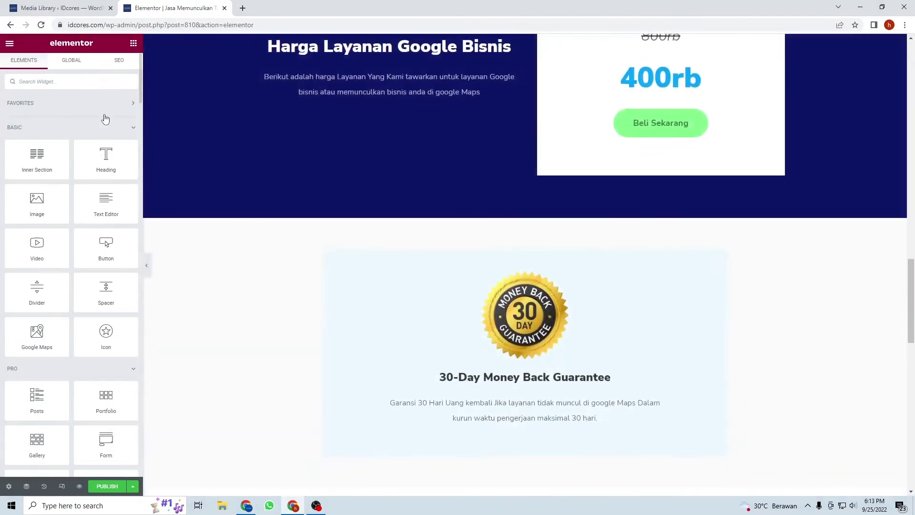
pyautogui.scroll(-2, 542, 278)
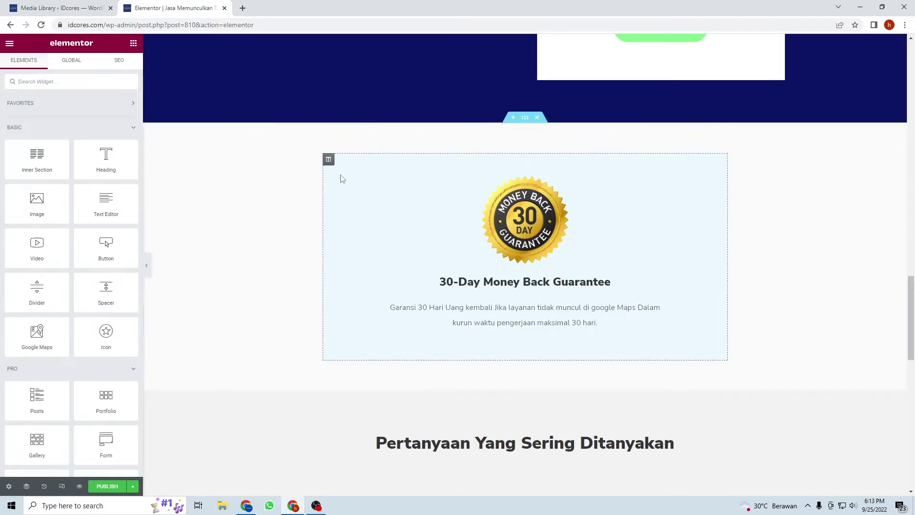
pyautogui.scroll(3, 507, 170)
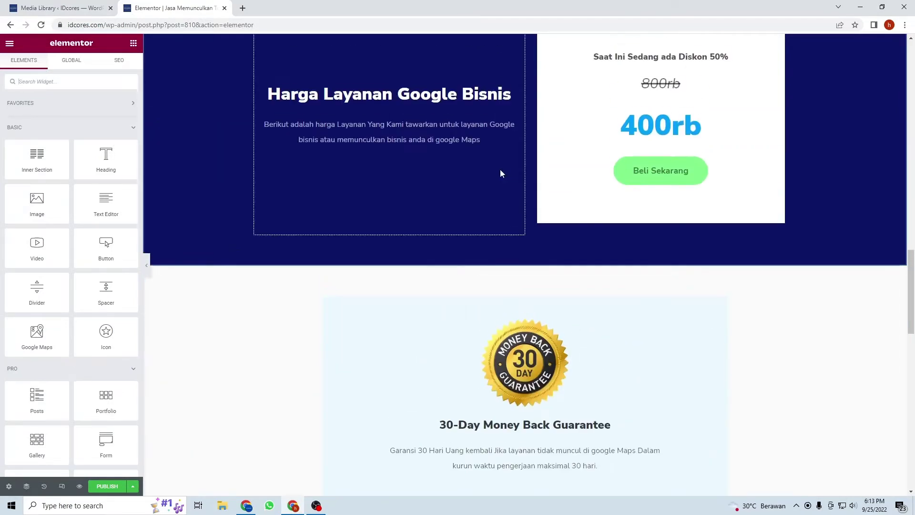
pyautogui.scroll(1, 337, 270)
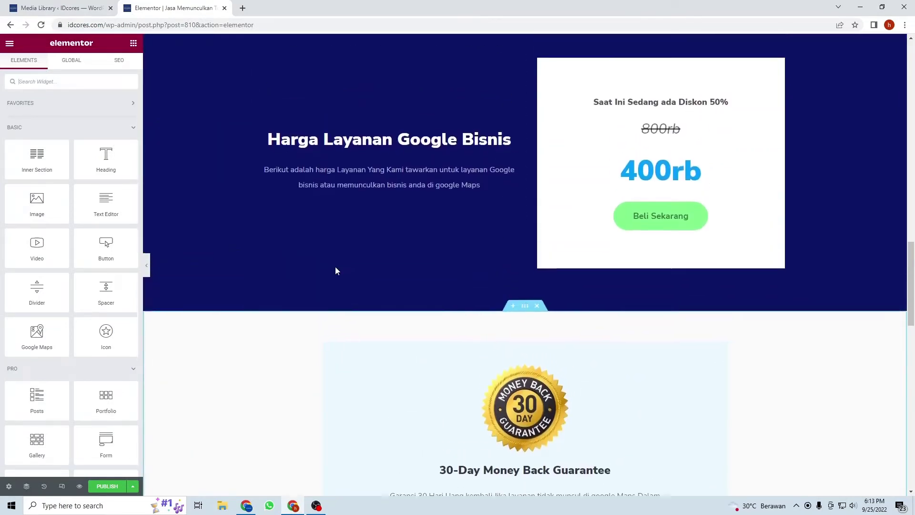
pyautogui.scroll(-3, 337, 270)
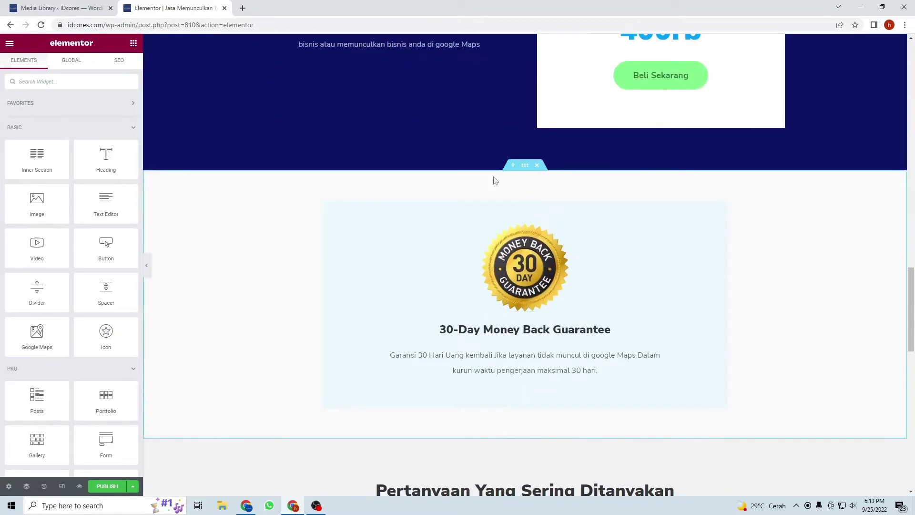
pyautogui.click(511, 167)
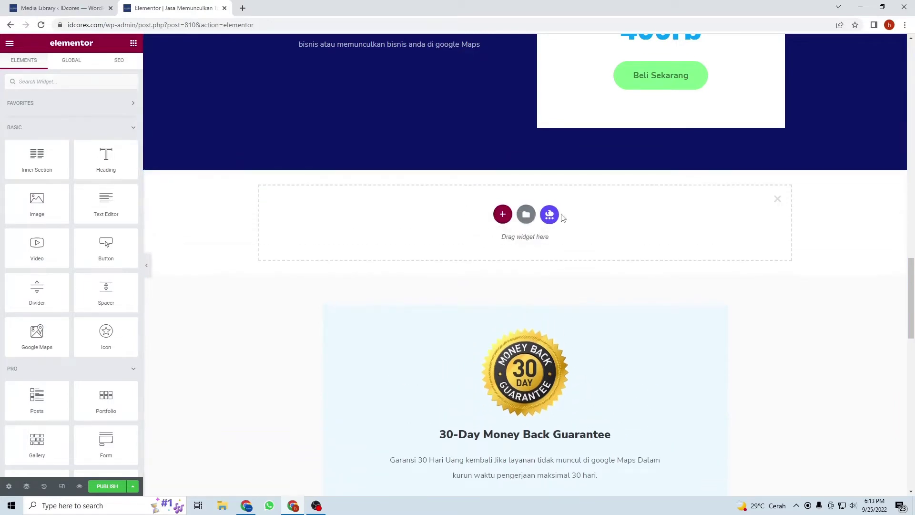
pyautogui.click(499, 216)
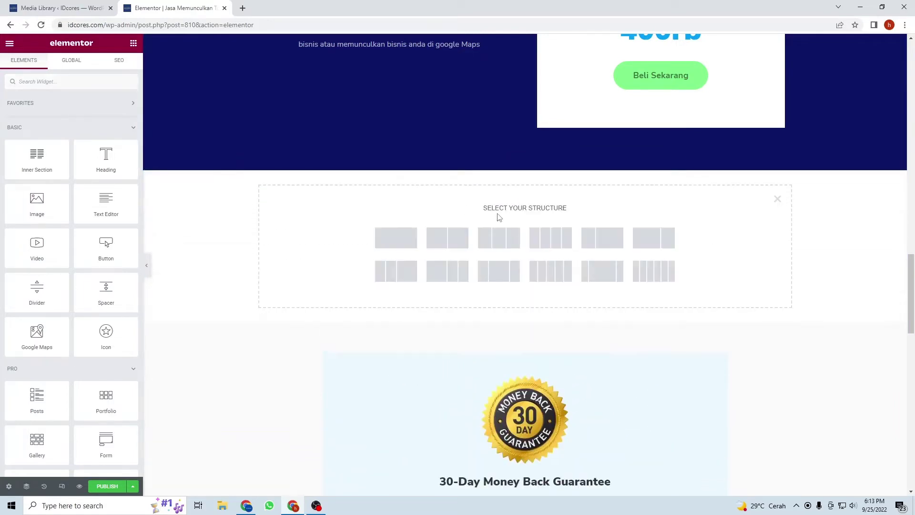
pyautogui.click(398, 245)
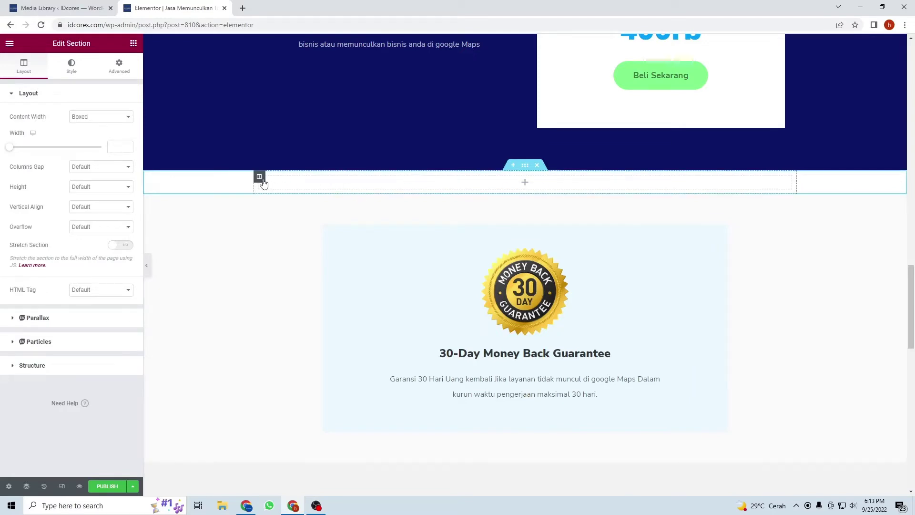
# Step: Add a Button widget to the new empty section, with centered alignment and its size set to Large
pyautogui.click(526, 184)
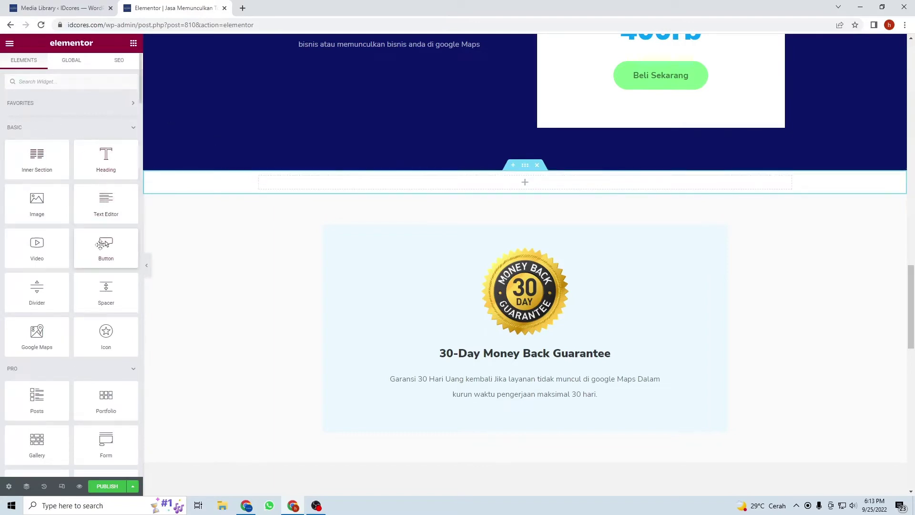
pyautogui.moveTo(106, 243); pyautogui.dragTo(487, 179)
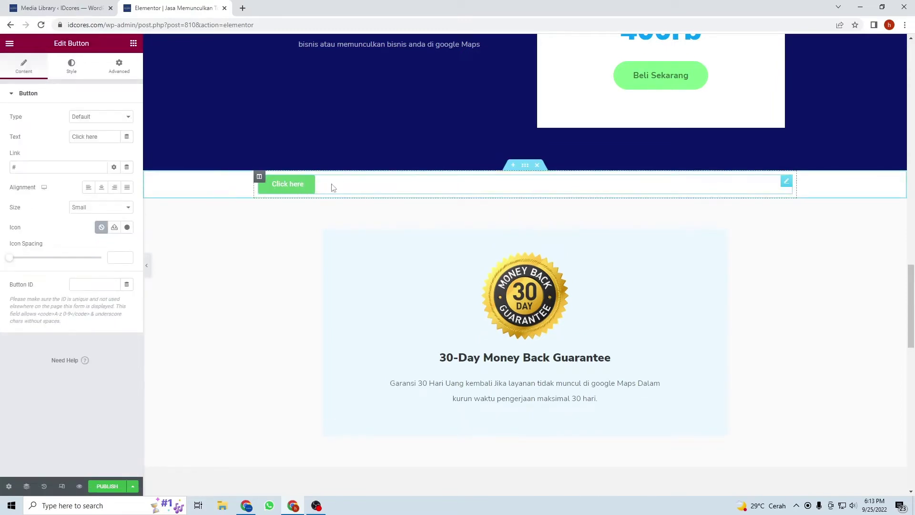
pyautogui.click(101, 187)
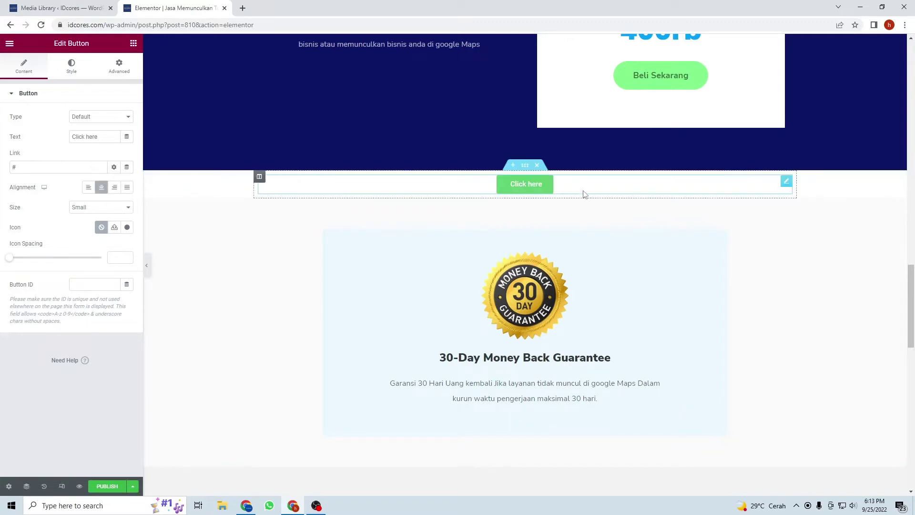
pyautogui.click(112, 212)
pyautogui.click(106, 238)
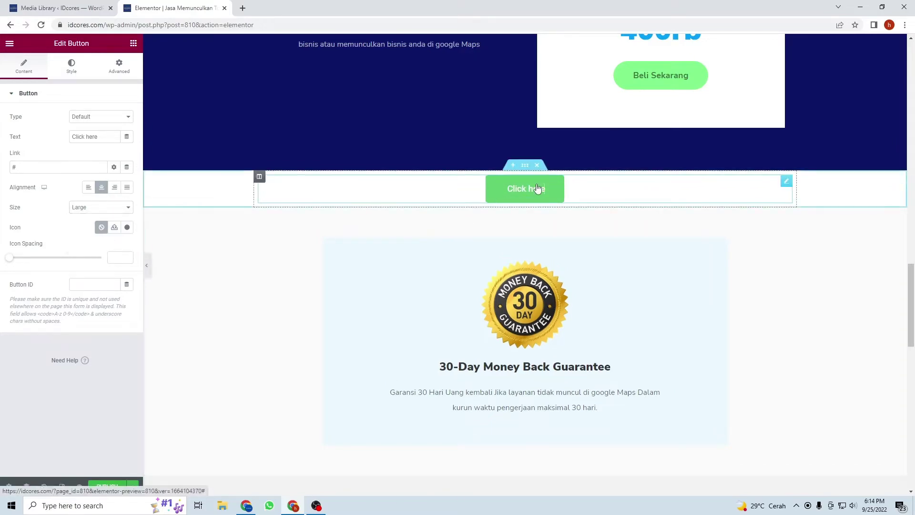
# Step: Copy the file URL of sample.pdf from its attachment details in the Media Library
pyautogui.click(28, 5)
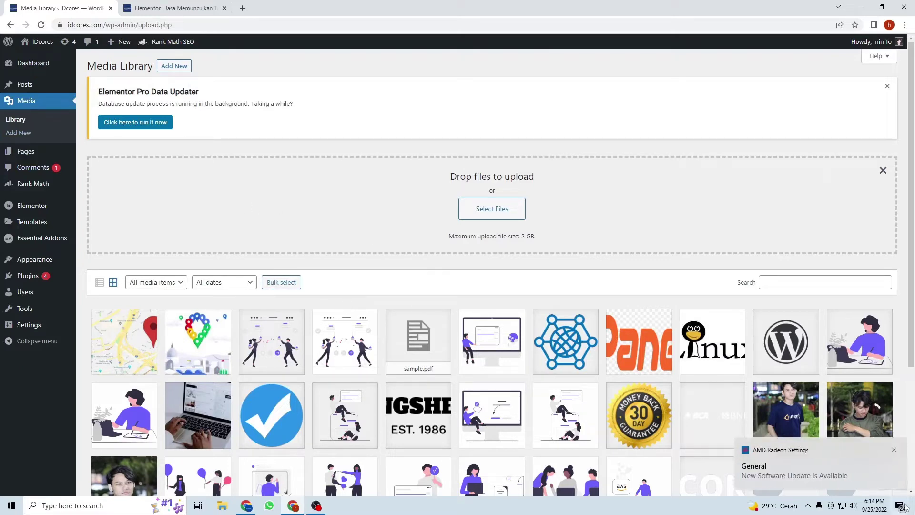
pyautogui.click(877, 454)
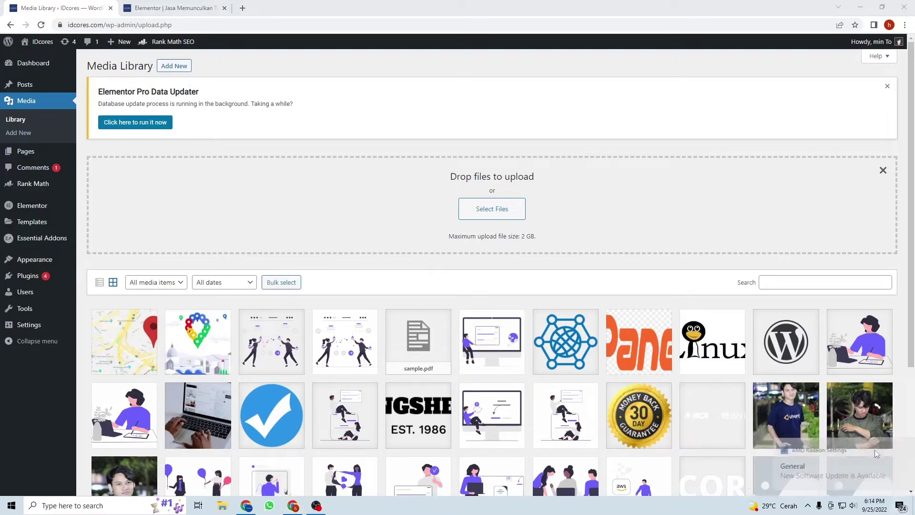
pyautogui.click(427, 353)
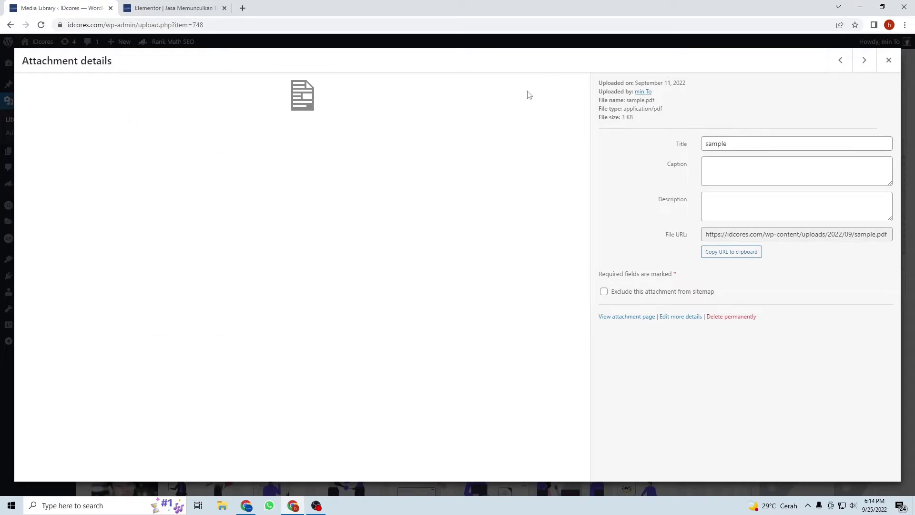
pyautogui.click(731, 255)
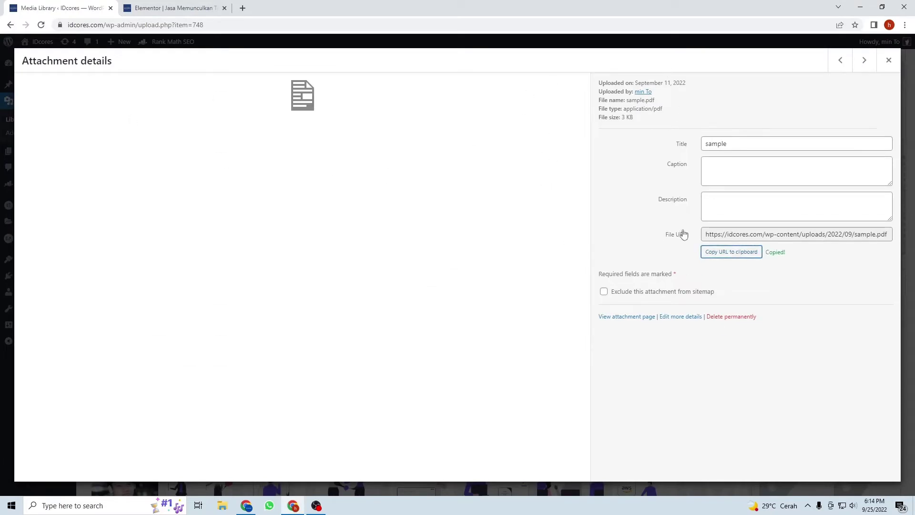
pyautogui.moveTo(661, 235); pyautogui.dragTo(714, 235)
pyautogui.click(718, 252)
# Step: Replace the button's "#" link in the Elementor editor with the copied sample.pdf URL
pyautogui.click(186, 5)
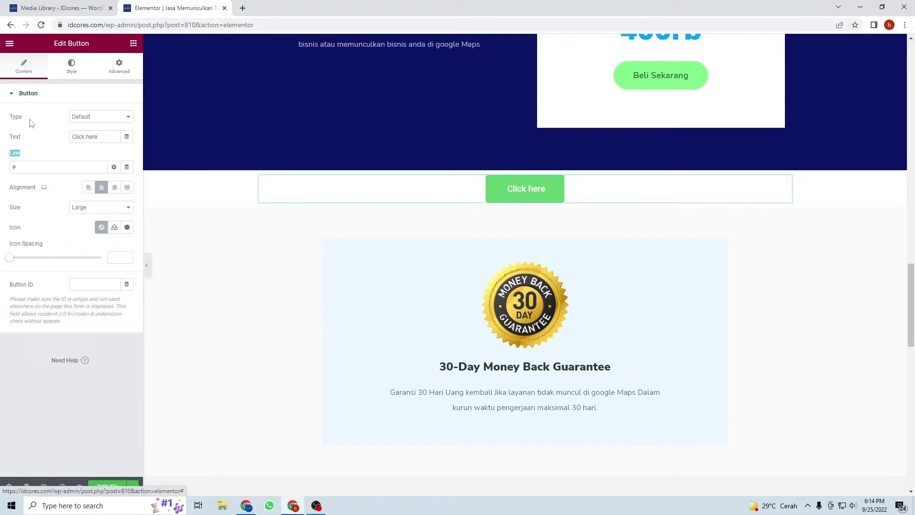
pyautogui.click(26, 156)
pyautogui.click(21, 166)
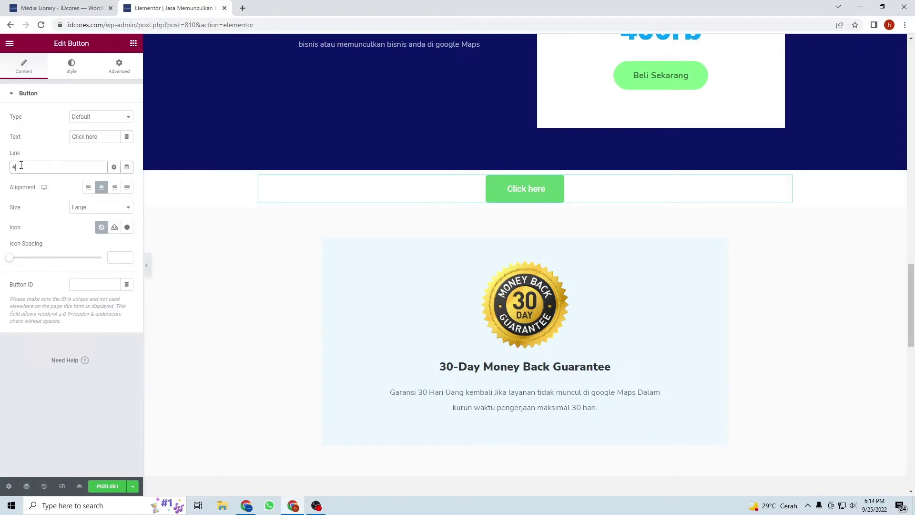
pyautogui.rightClick(28, 163)
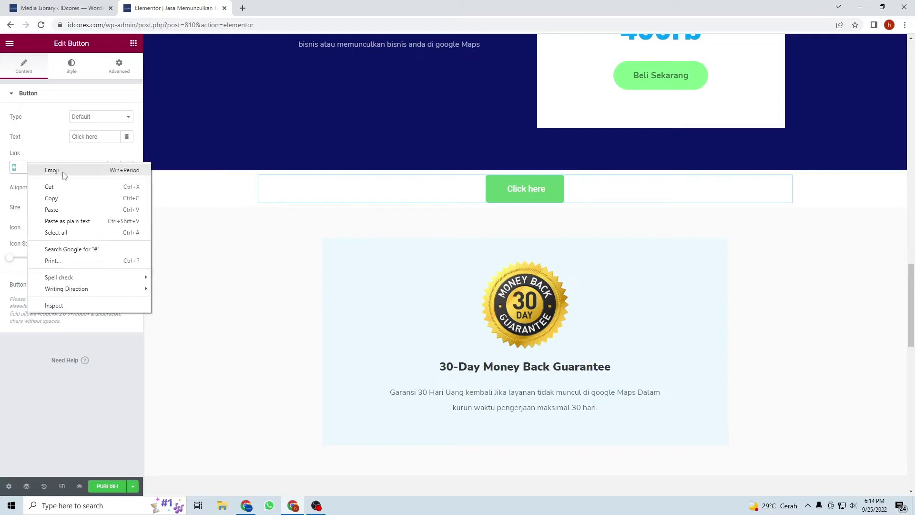
pyautogui.click(58, 216)
# Step: Change the button's text to "Download Sekarang"
pyautogui.click(33, 149)
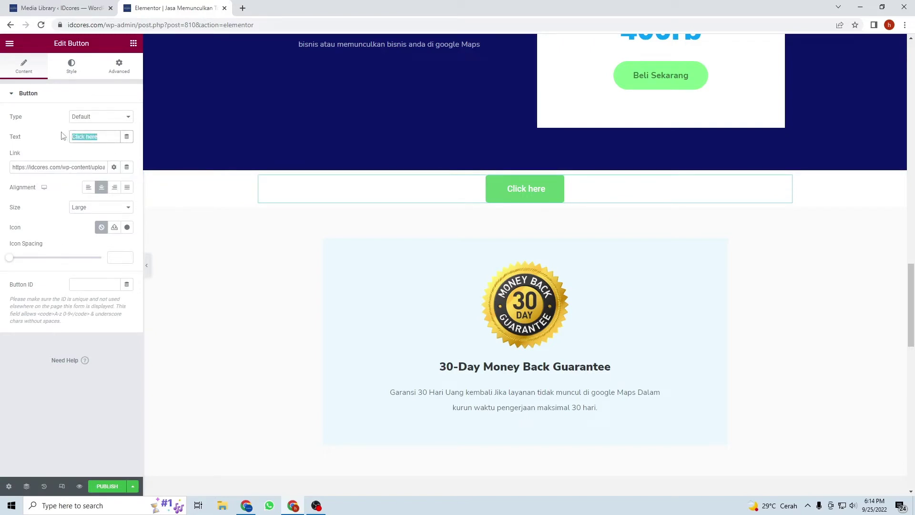
pyautogui.write('Do')
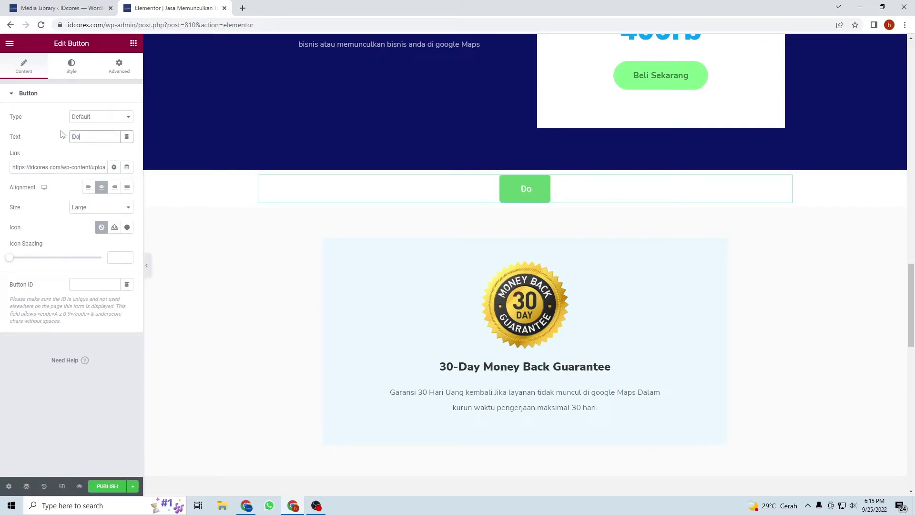
pyautogui.write('wnloa')
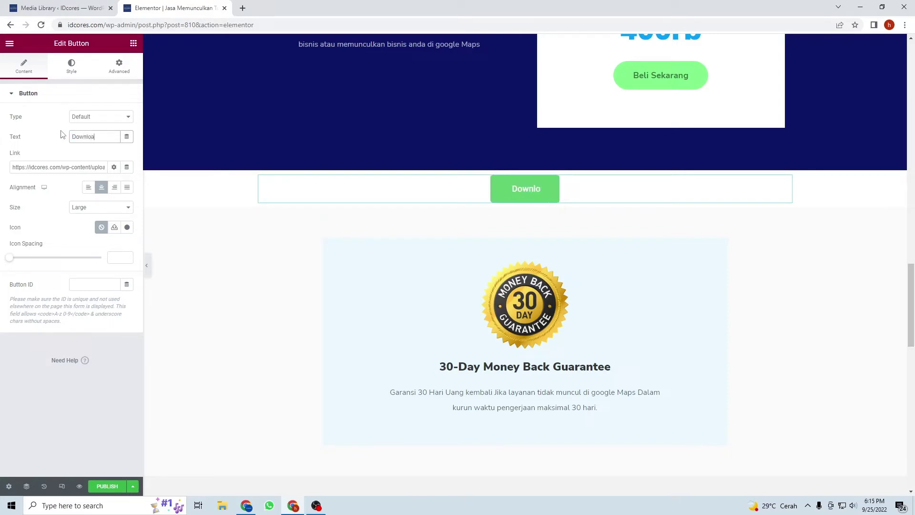
pyautogui.write('d Se')
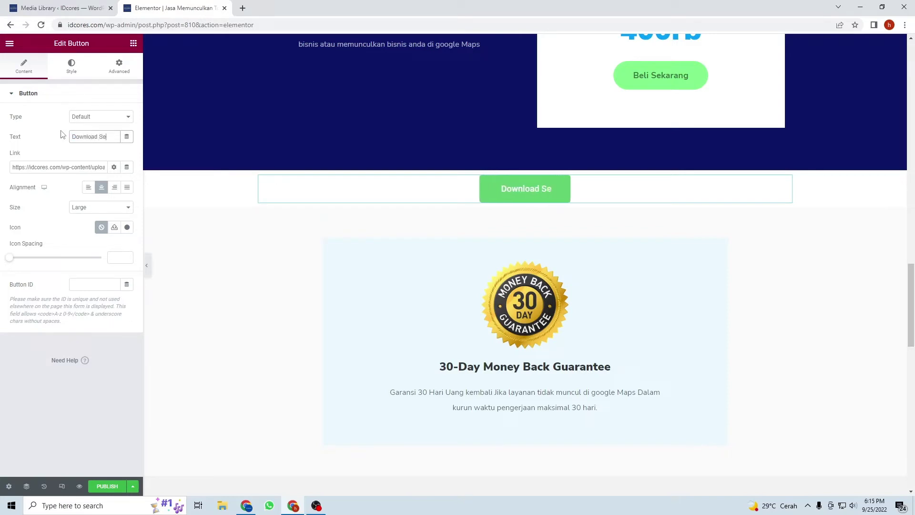
pyautogui.write('karang')
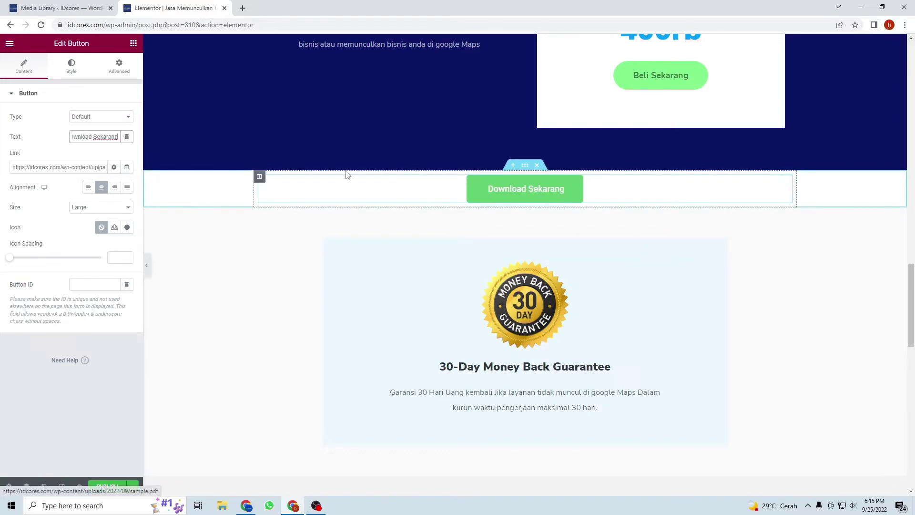
# Step: Change the button's background color to the blue #618FCE
pyautogui.click(80, 82)
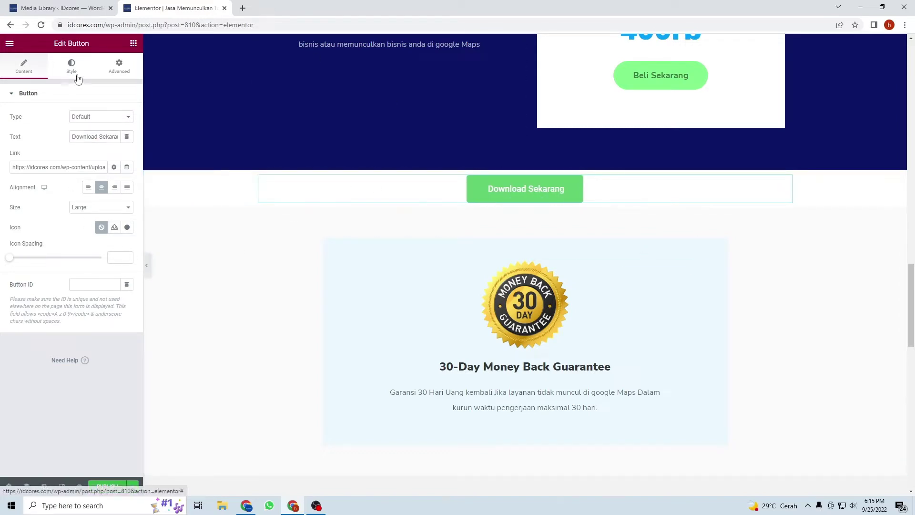
pyautogui.click(72, 67)
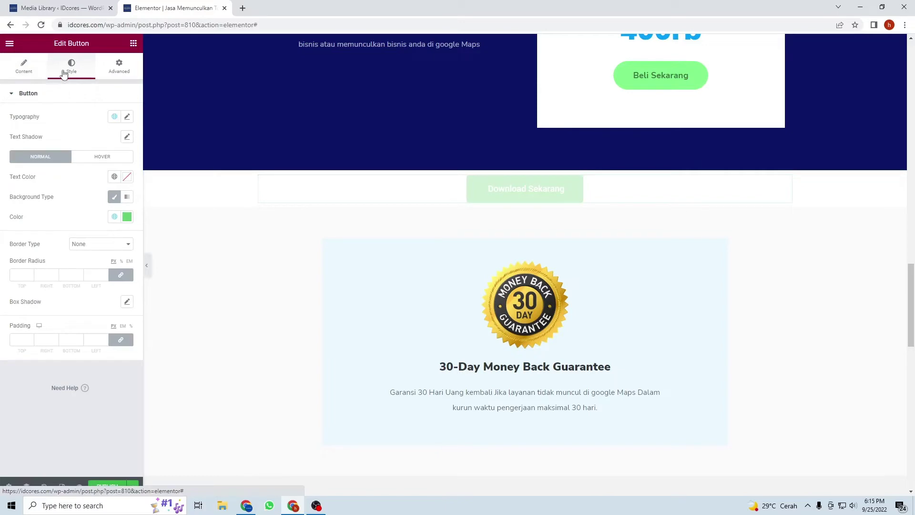
pyautogui.click(127, 216)
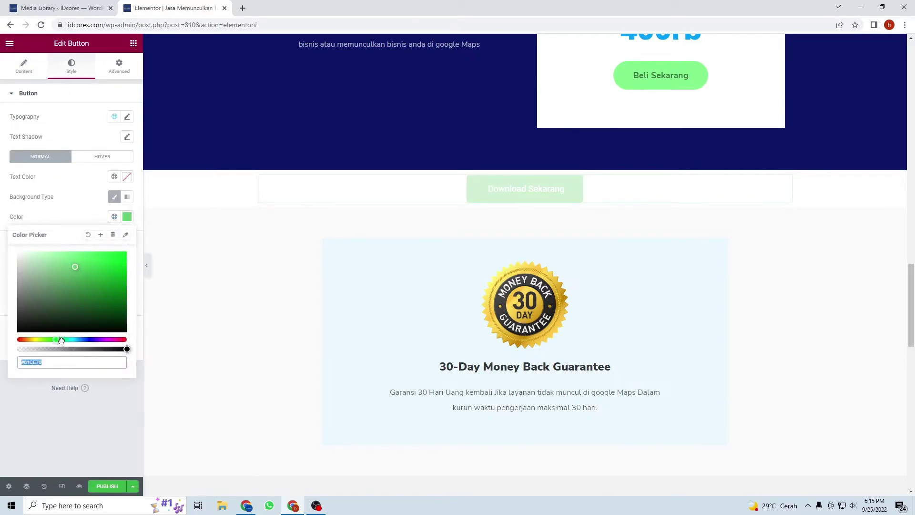
pyautogui.moveTo(61, 340); pyautogui.dragTo(83, 339)
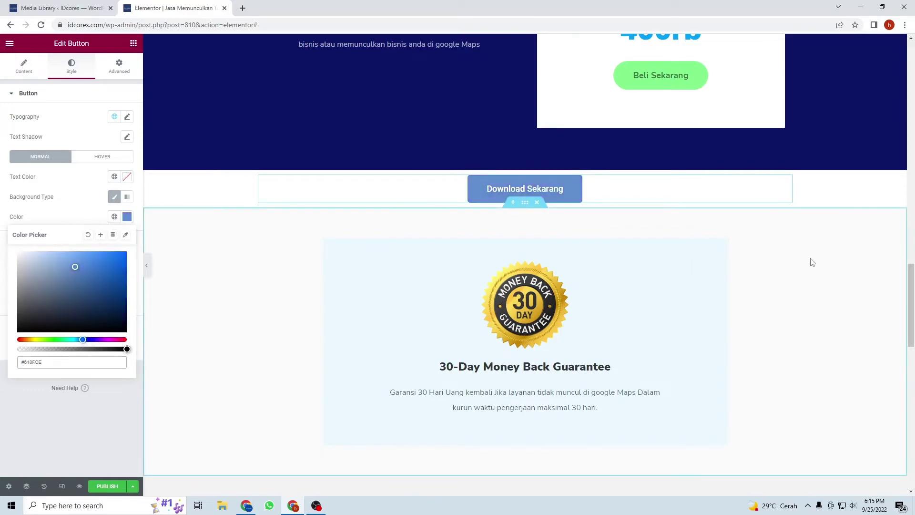
pyautogui.scroll(3, 785, 274)
pyautogui.scroll(-3, 782, 277)
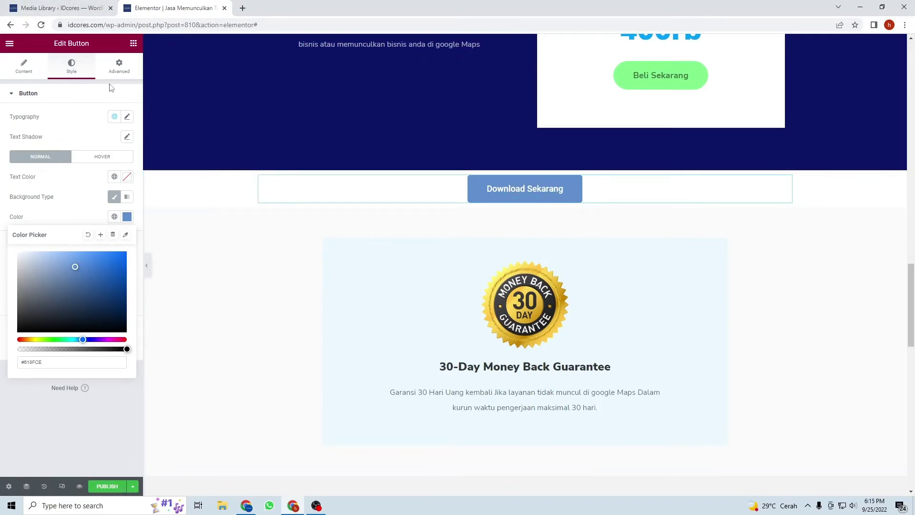
# Step: Preview the page and test the "Download Sekarang" button above the money-back guarantee section
pyautogui.click(132, 486)
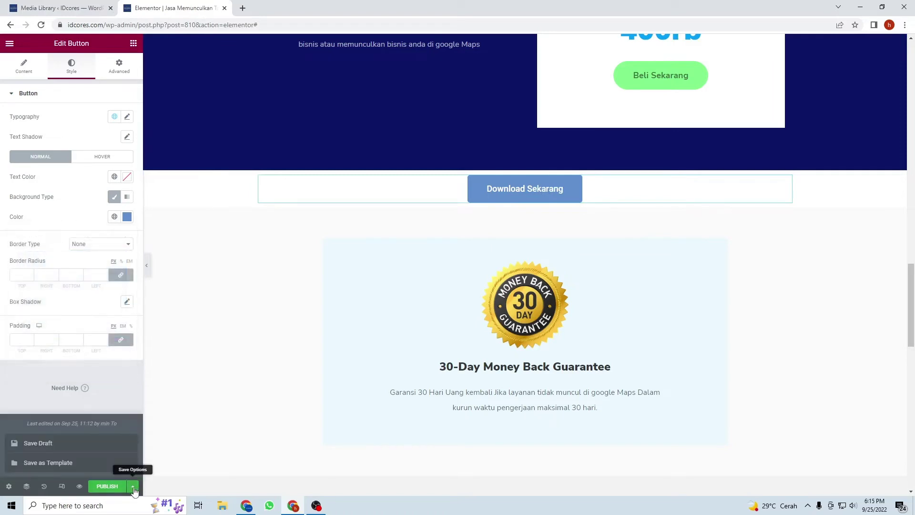
pyautogui.click(138, 492)
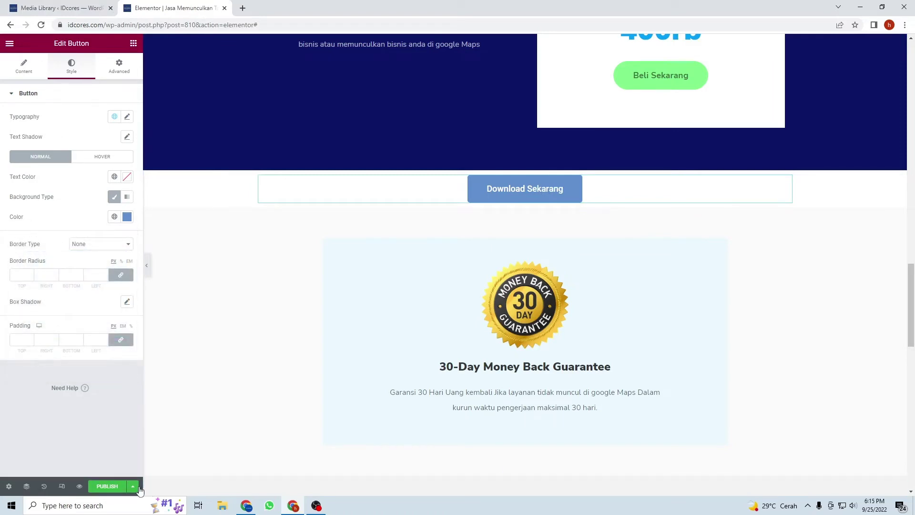
pyautogui.click(82, 489)
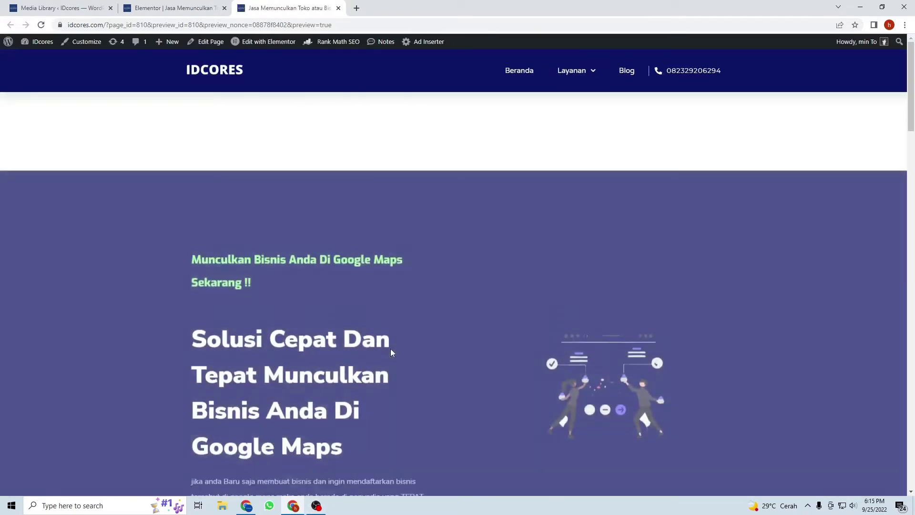
pyautogui.scroll(-10, 390, 348)
pyautogui.scroll(-15, 392, 349)
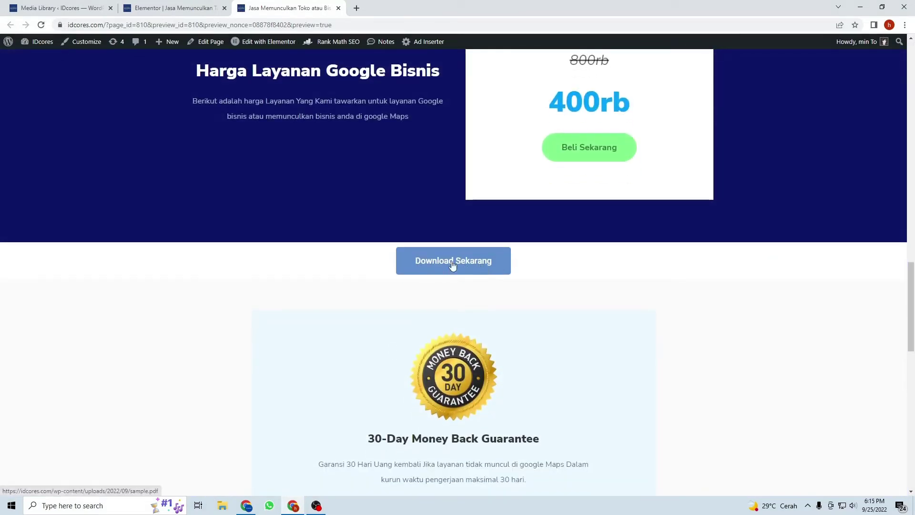
pyautogui.click(452, 265)
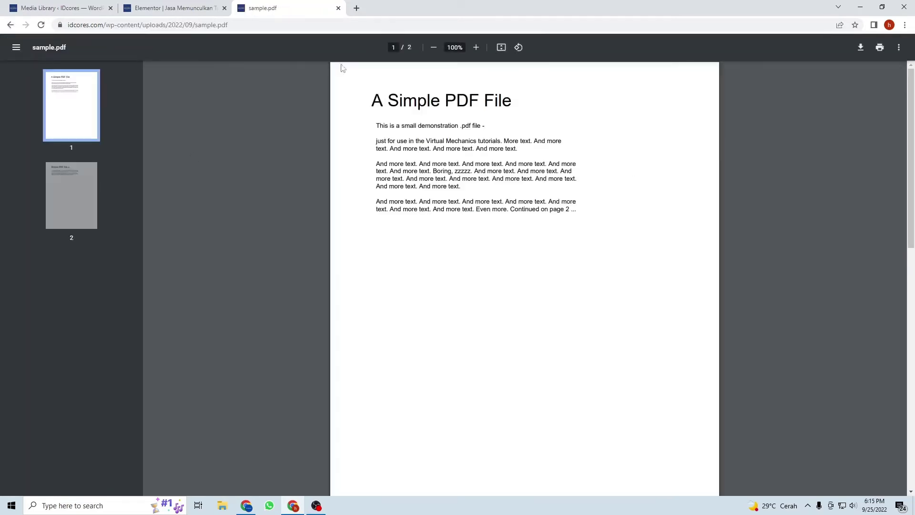
# Step: Look through both pages of the opened sample.pdf, and close its browser tab
pyautogui.click(88, 179)
pyautogui.click(81, 127)
pyautogui.click(76, 174)
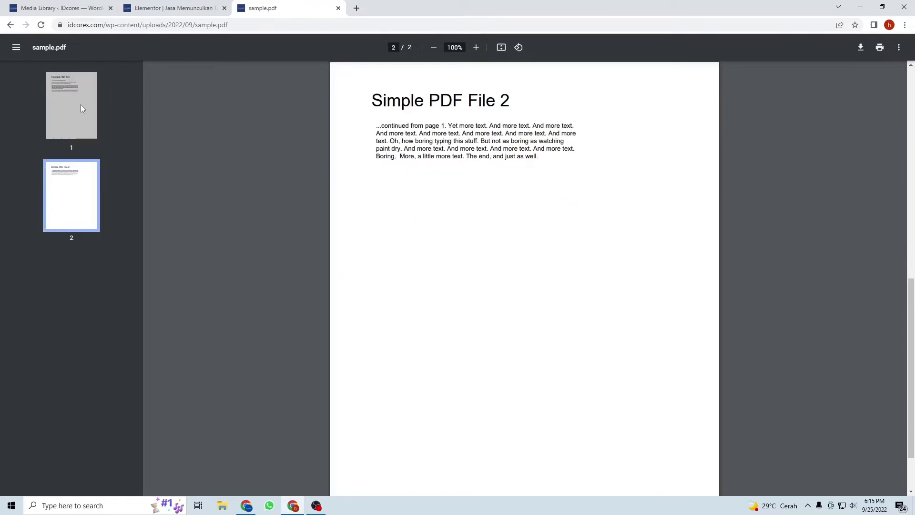
pyautogui.click(81, 105)
pyautogui.click(203, 6)
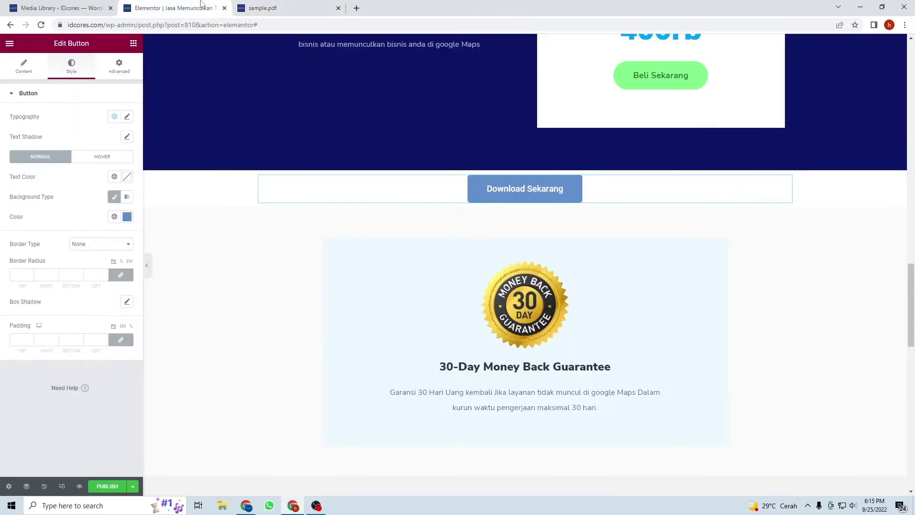
pyautogui.click(303, 10)
pyautogui.click(338, 9)
# Step: Reopen the attachment details of sample.pdf in the Media Library, copy its file URL again and return to the Elementor editor
pyautogui.click(43, 7)
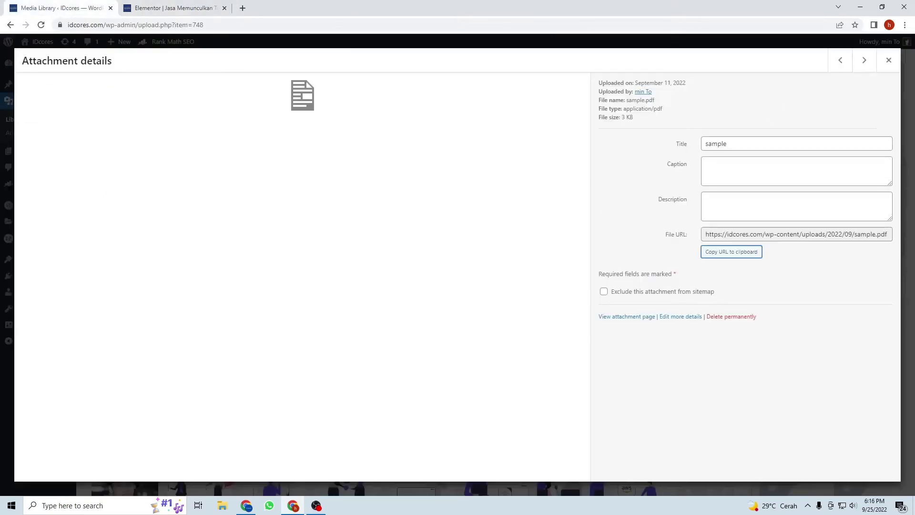
pyautogui.click(889, 60)
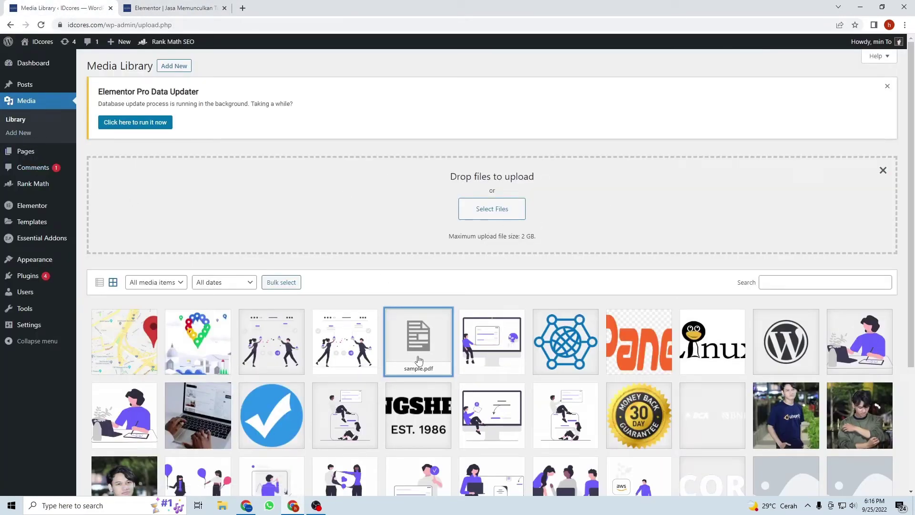
pyautogui.click(426, 326)
pyautogui.click(725, 256)
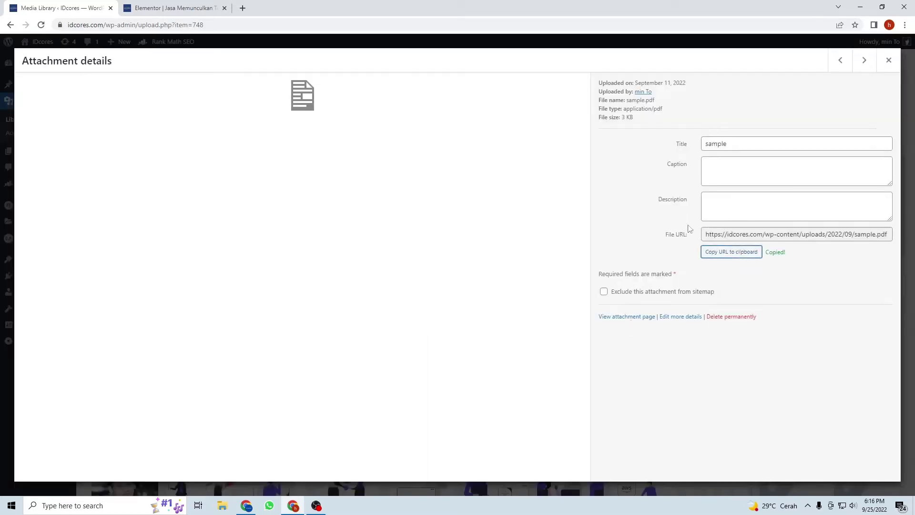
pyautogui.click(174, 8)
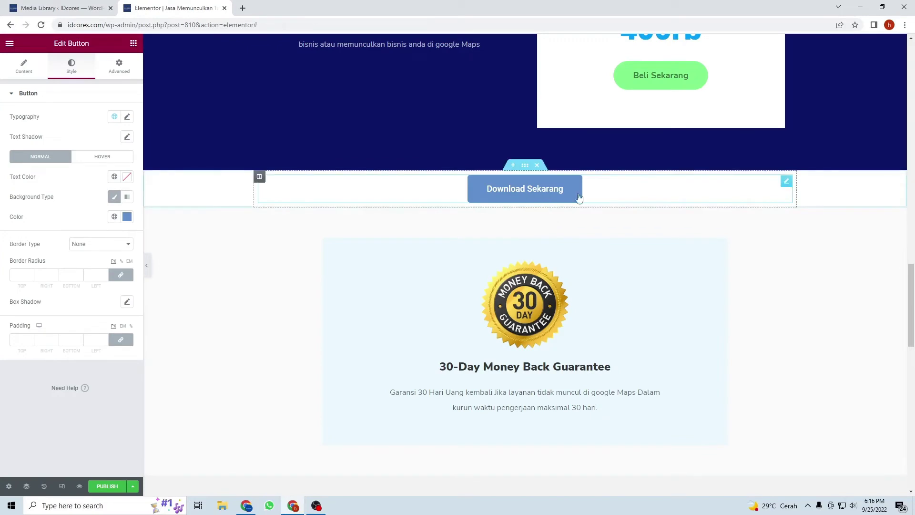
pyautogui.click(513, 167)
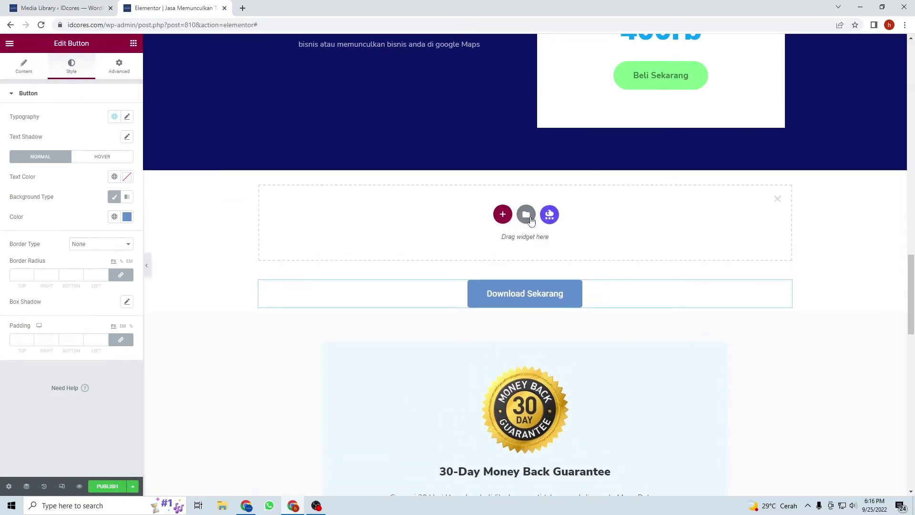
pyautogui.click(526, 216)
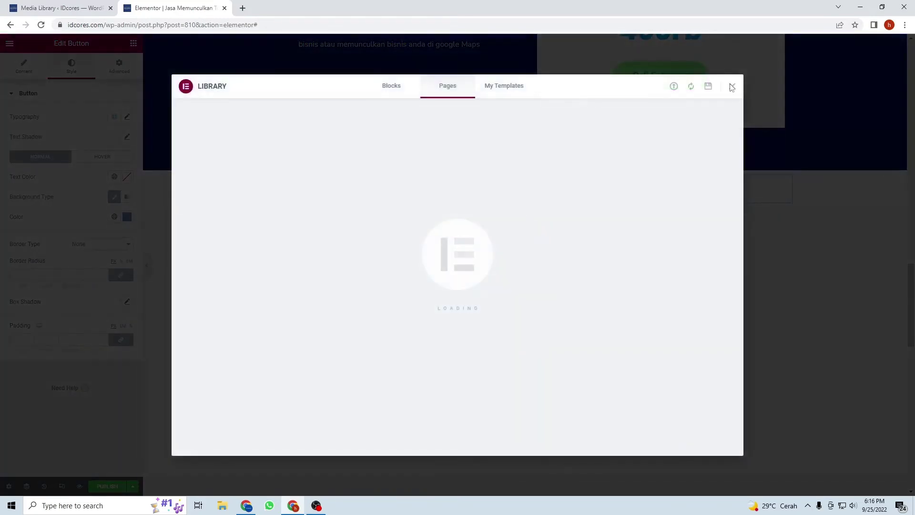
pyautogui.click(732, 86)
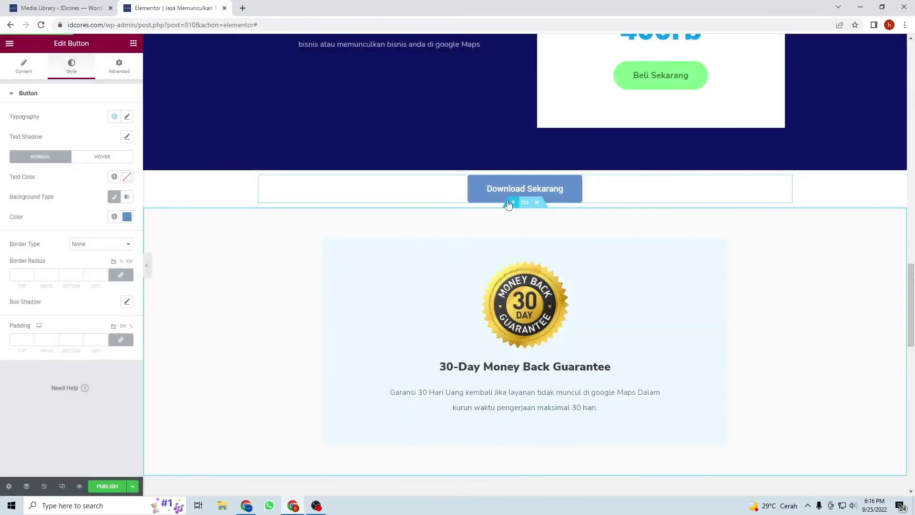
# Step: Insert a section with four equal columns directly above the "Download Sekarang" button and open the widget list for its first column
pyautogui.click(513, 166)
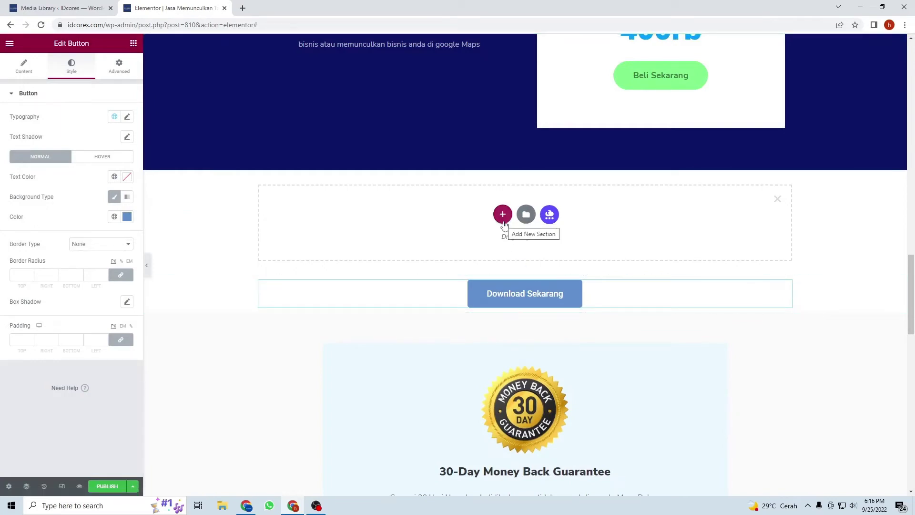
pyautogui.click(503, 214)
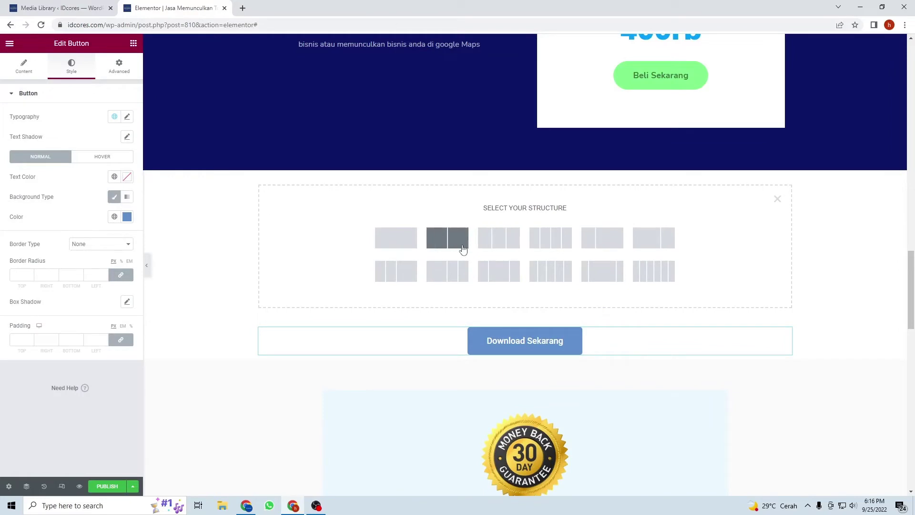
pyautogui.click(558, 245)
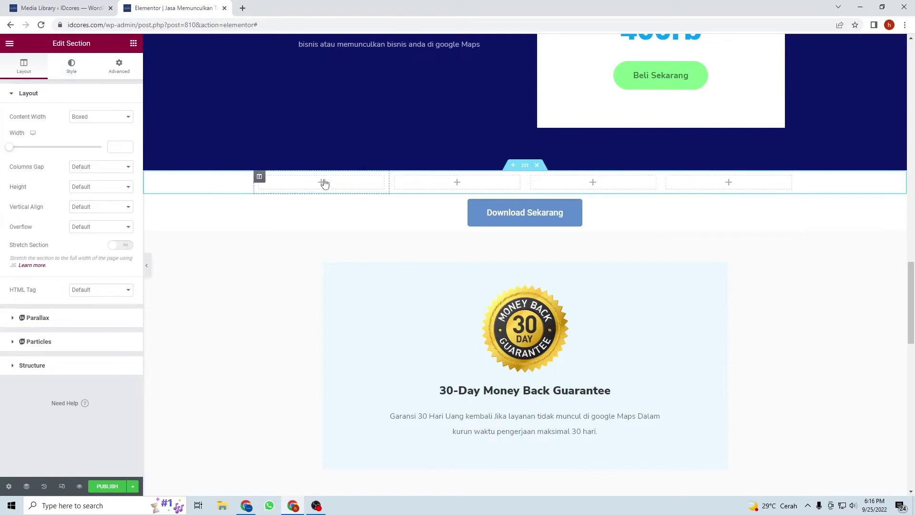
pyautogui.click(338, 185)
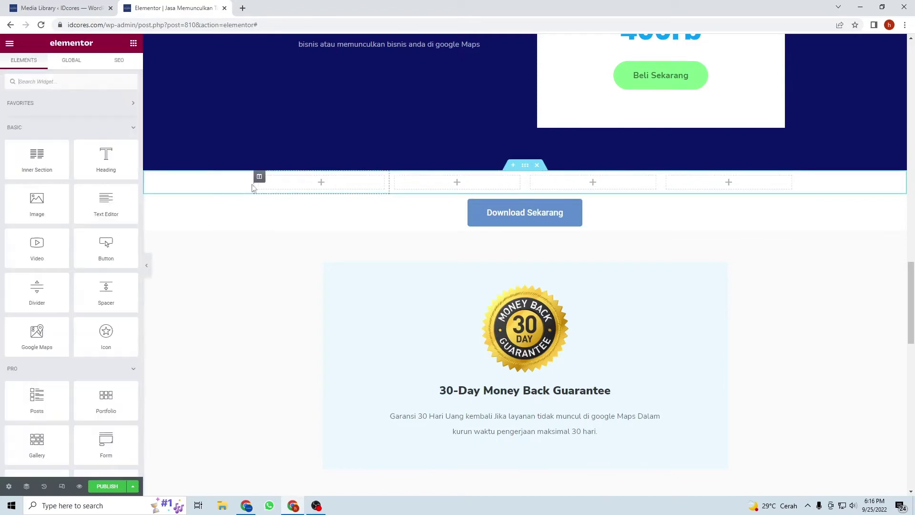
# Step: Place a button widget in each of the four columns above the "Download Sekarang" button
pyautogui.moveTo(128, 243); pyautogui.dragTo(335, 184)
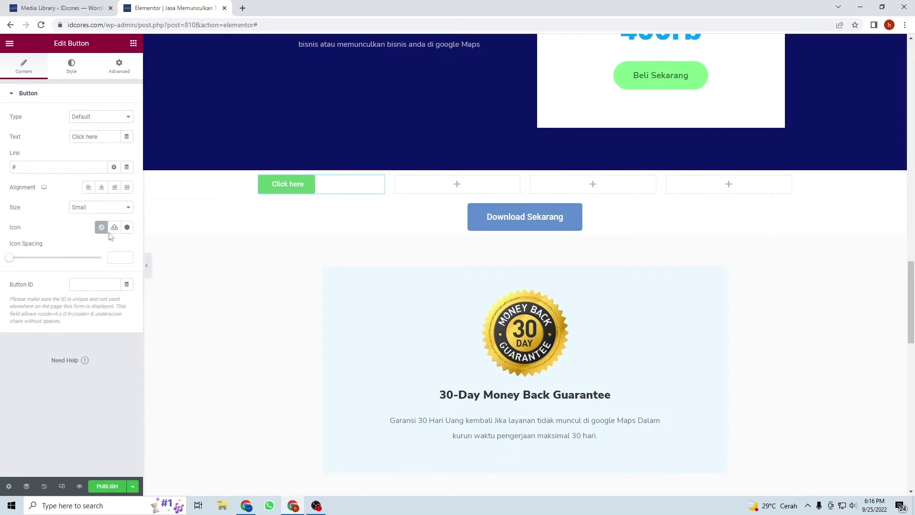
pyautogui.click(475, 189)
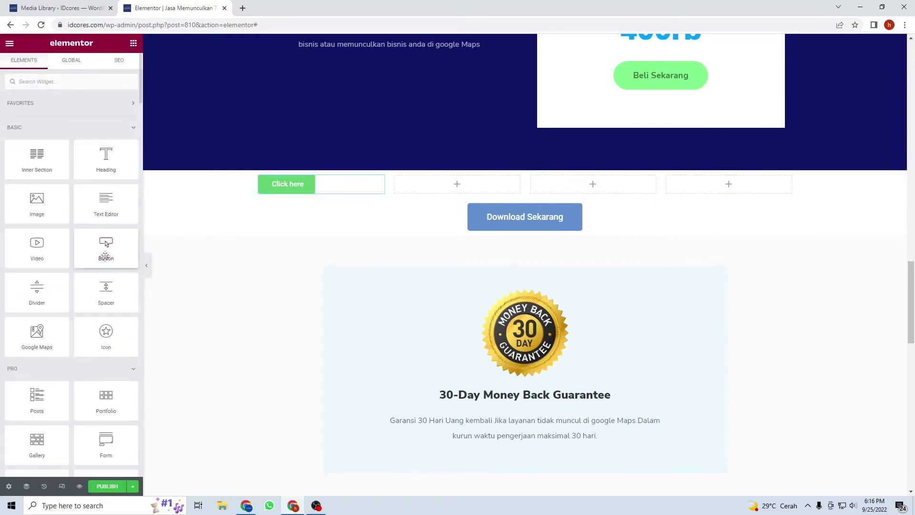
pyautogui.moveTo(106, 252); pyautogui.dragTo(498, 181)
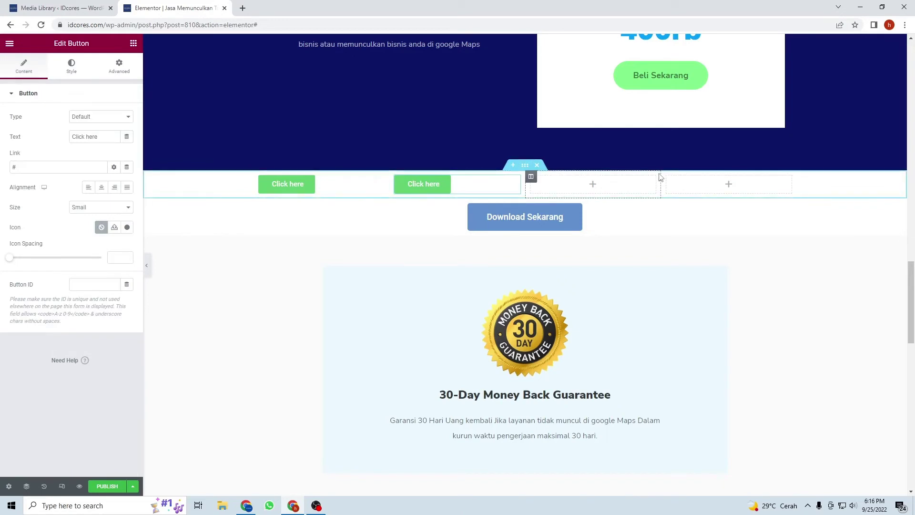
pyautogui.click(616, 187)
pyautogui.moveTo(106, 245); pyautogui.dragTo(568, 187)
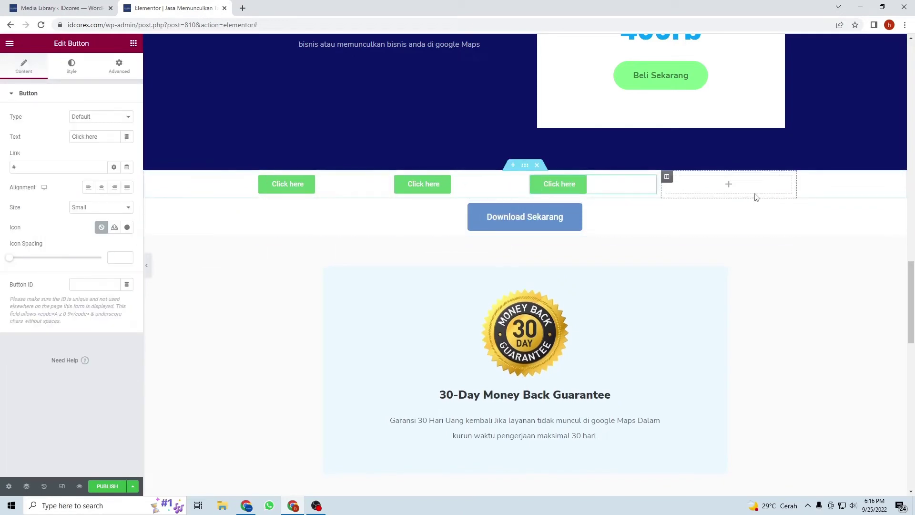
pyautogui.click(728, 184)
pyautogui.moveTo(106, 248); pyautogui.dragTo(715, 188)
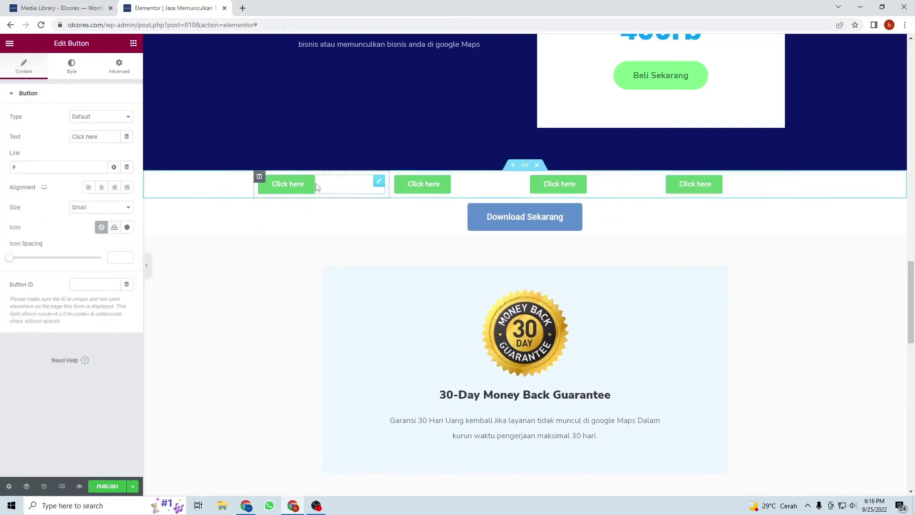
# Step: Set the background color of the first column's button to purple (#AD61CE) and the second column's to red (#CE6161)
pyautogui.click(71, 71)
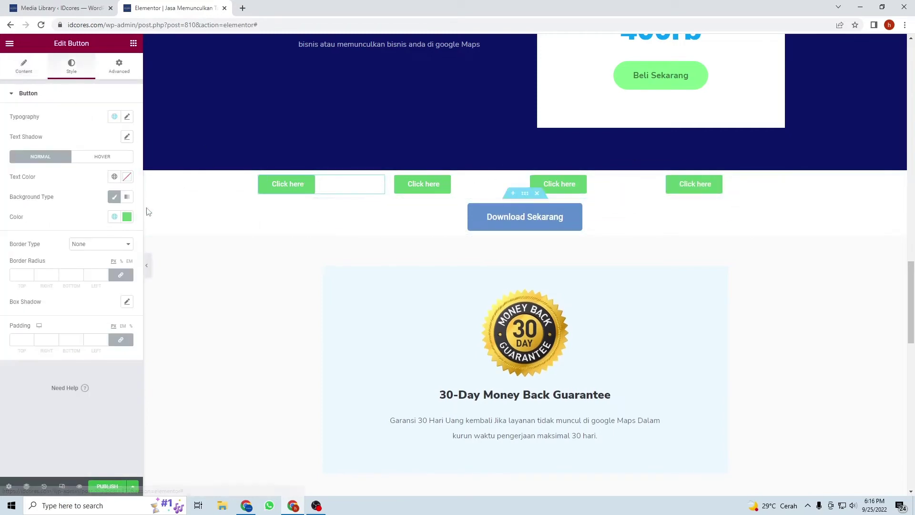
pyautogui.click(127, 218)
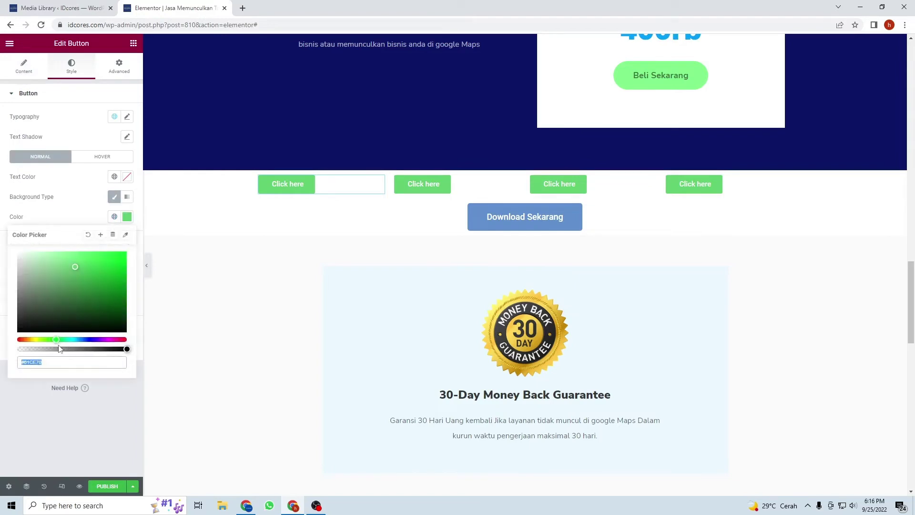
pyautogui.moveTo(57, 340); pyautogui.dragTo(103, 340)
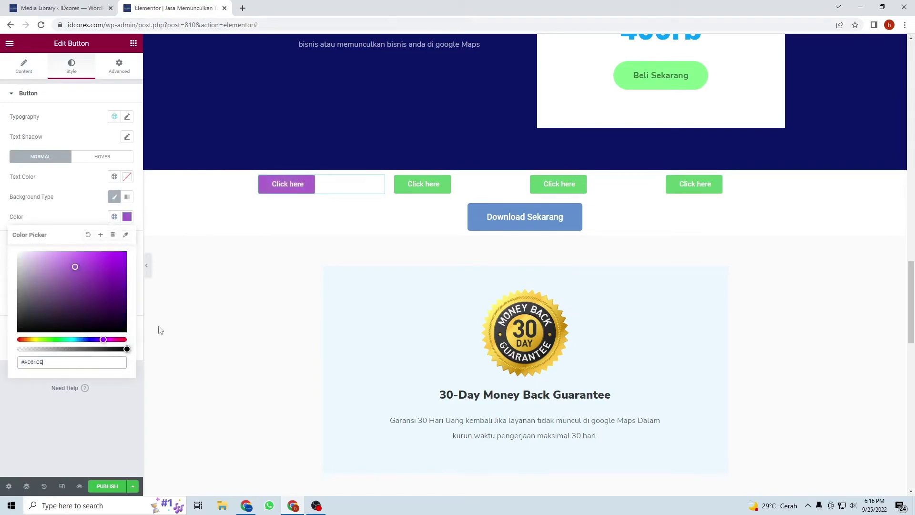
pyautogui.click(423, 184)
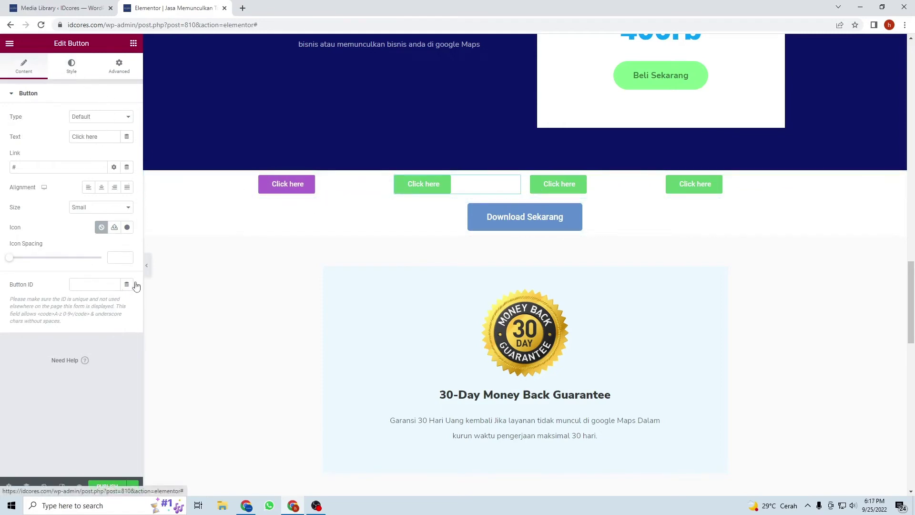
pyautogui.click(71, 66)
pyautogui.click(127, 216)
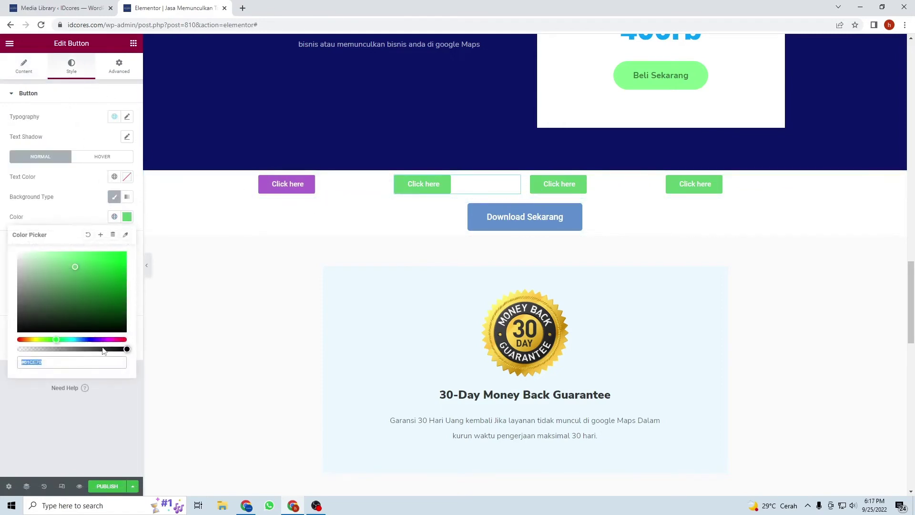
pyautogui.moveTo(58, 339); pyautogui.dragTo(16, 339)
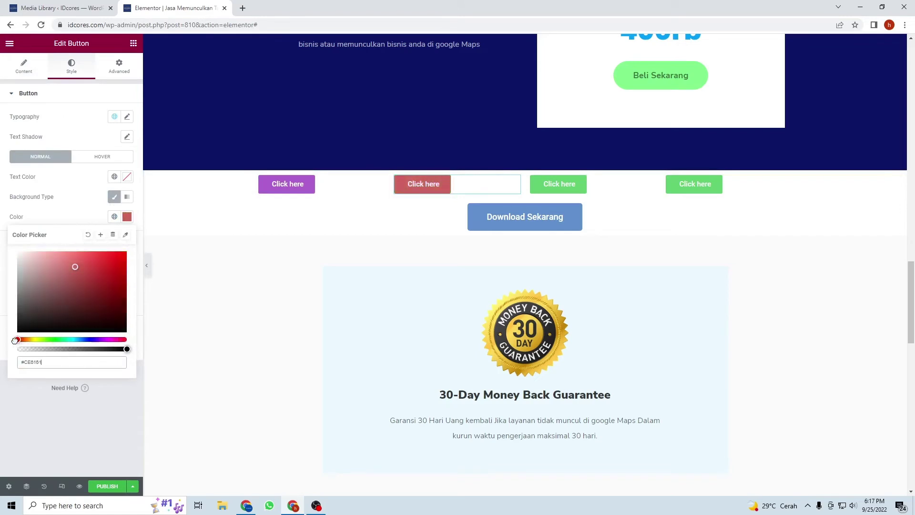
# Step: Set the background color of the third column's button to yellow-green (#B8CE61) and the fourth column's to magenta (#CE61B9)
pyautogui.click(553, 184)
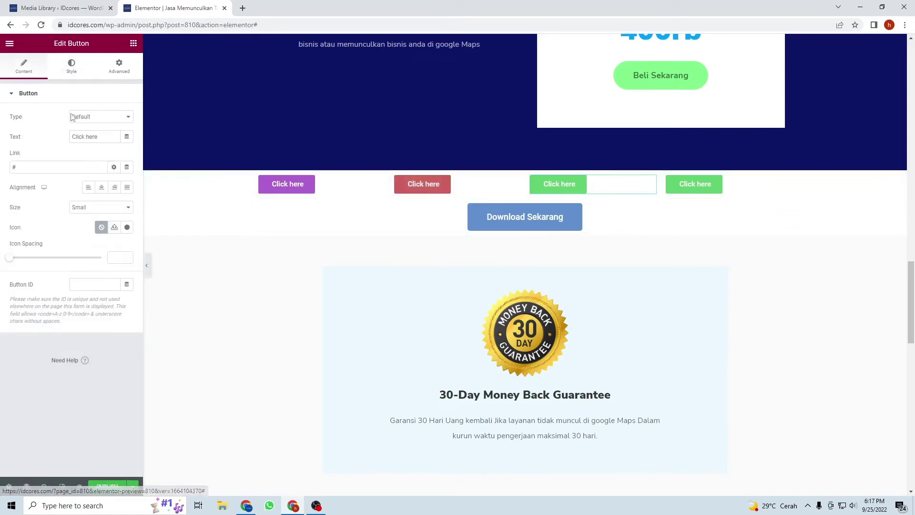
pyautogui.click(72, 66)
pyautogui.click(127, 217)
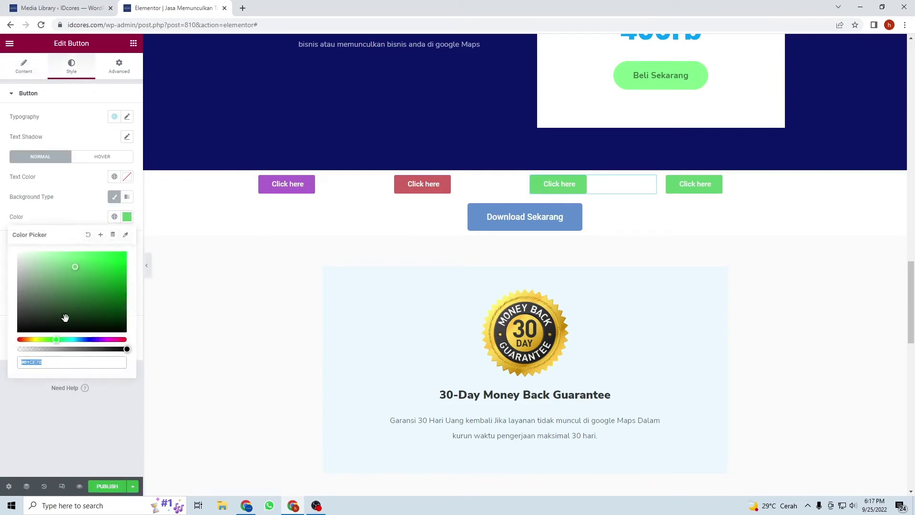
pyautogui.moveTo(59, 340); pyautogui.dragTo(40, 342)
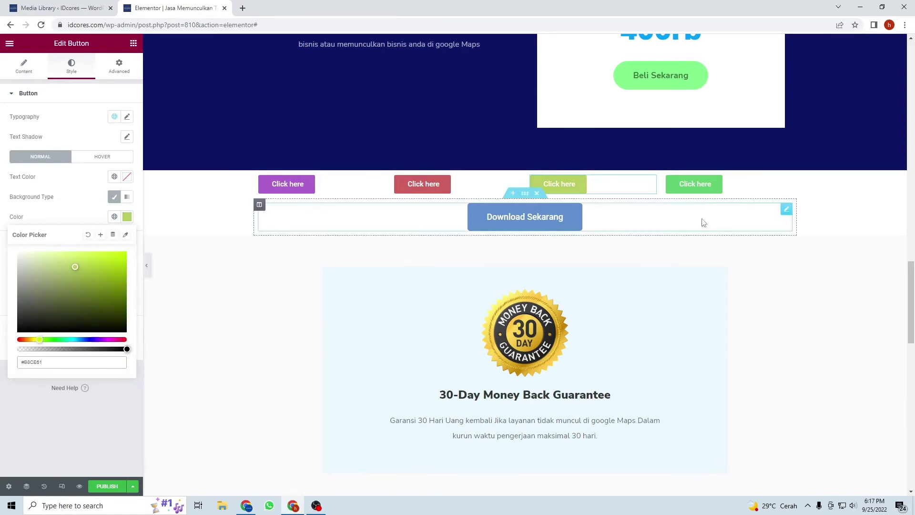
pyautogui.click(696, 184)
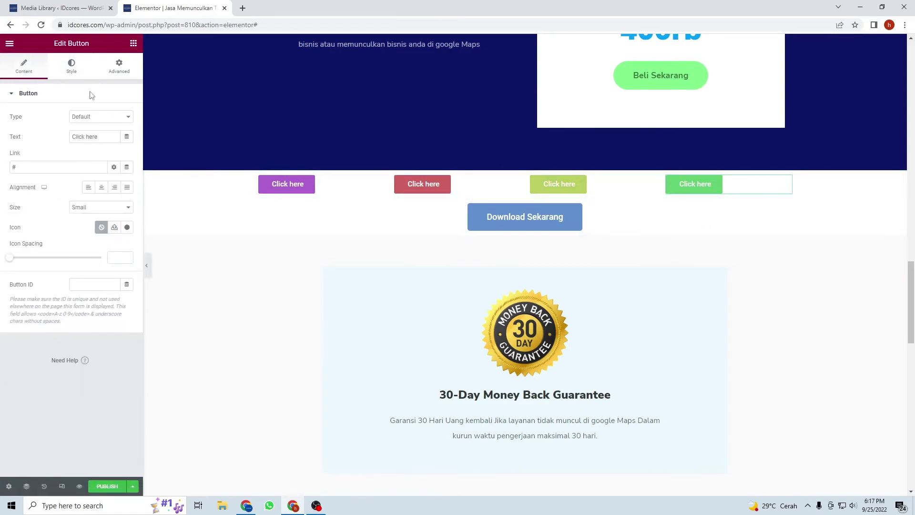
pyautogui.click(71, 66)
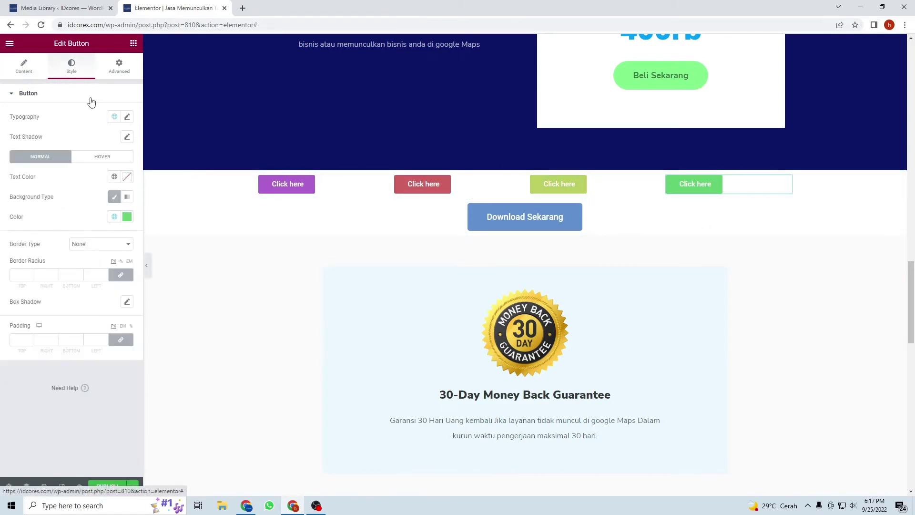
pyautogui.click(127, 216)
pyautogui.moveTo(57, 341); pyautogui.dragTo(121, 343)
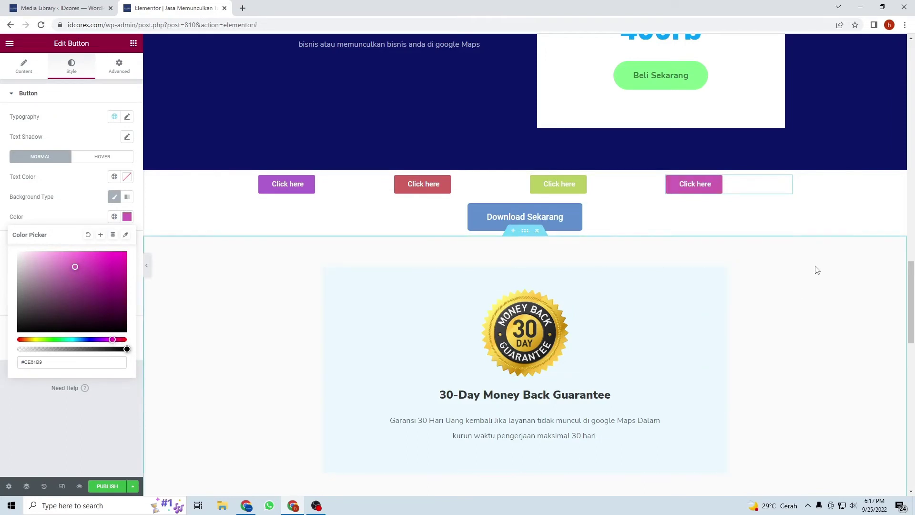
# Step: Copy the text "Download Sekarang" from the large blue button and use it as the purple button's text
pyautogui.click(209, 195)
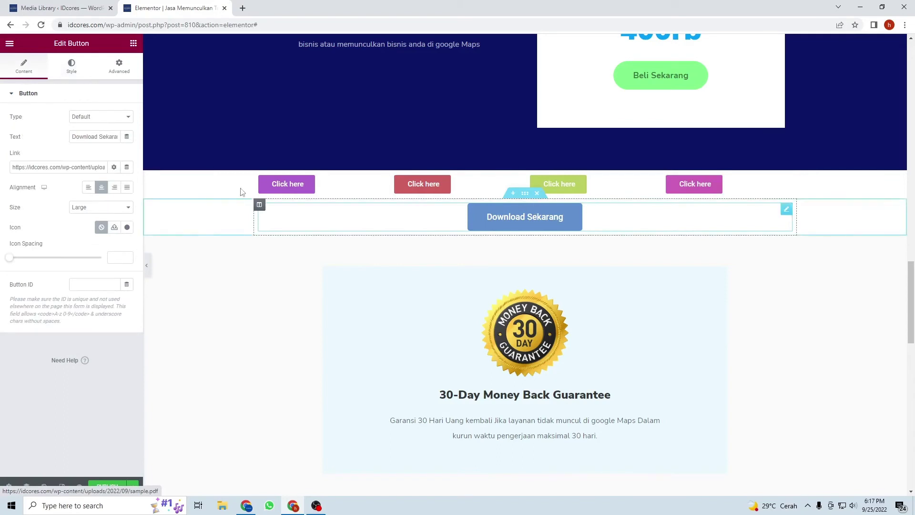
pyautogui.click(78, 138)
pyautogui.moveTo(74, 138); pyautogui.dragTo(165, 140)
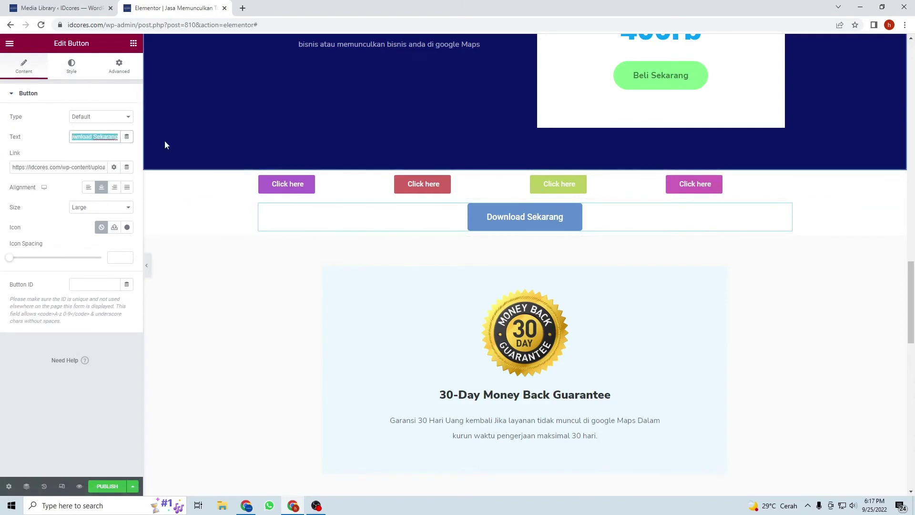
pyautogui.rightClick(106, 138)
pyautogui.click(130, 176)
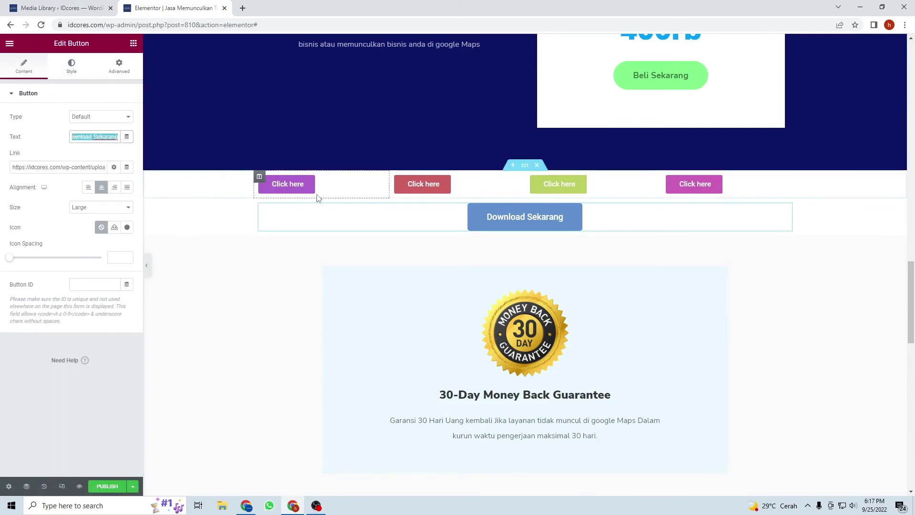
pyautogui.click(71, 66)
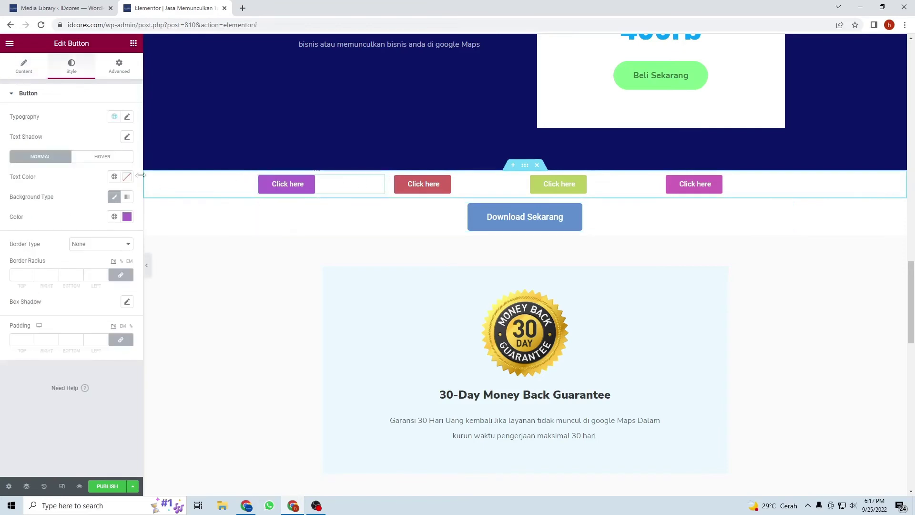
pyautogui.click(40, 71)
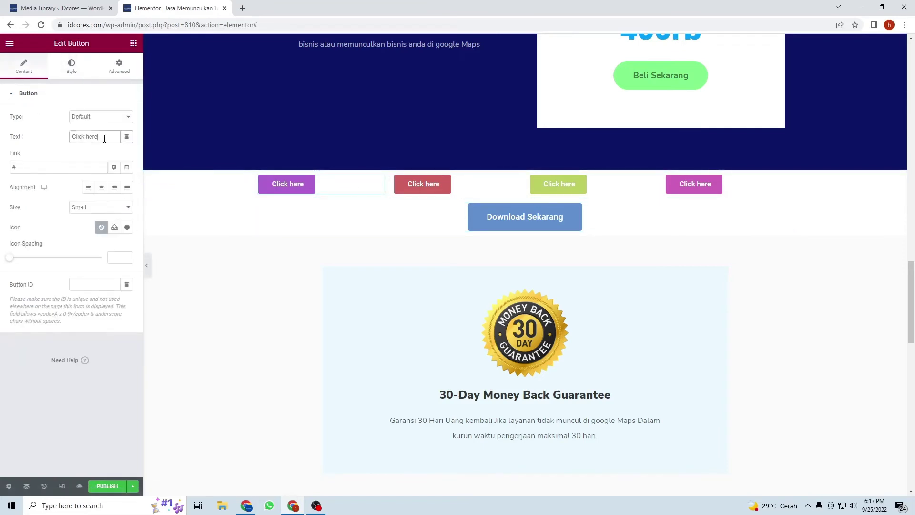
pyautogui.moveTo(125, 137); pyautogui.dragTo(72, 138)
pyautogui.rightClick(89, 143)
pyautogui.click(115, 187)
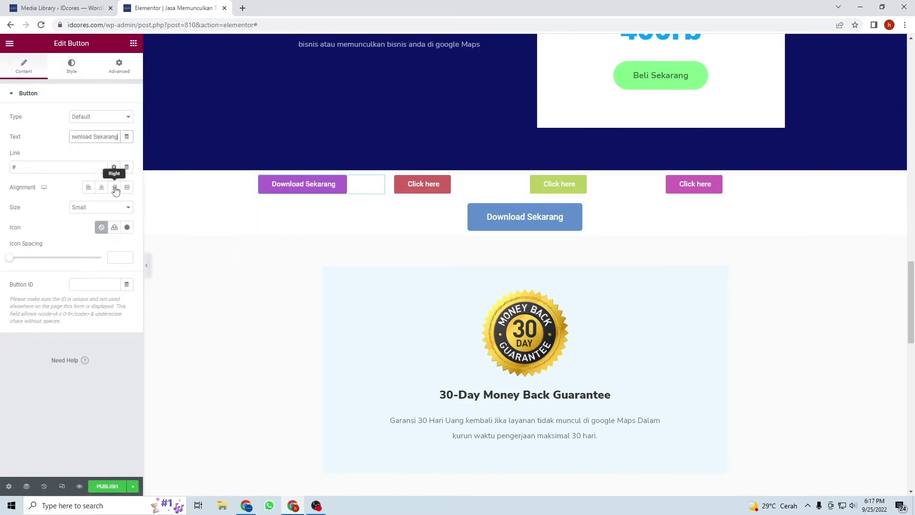
# Step: Replace the text of the red and yellow-green buttons with the copied "Download Sekarang"
pyautogui.click(513, 184)
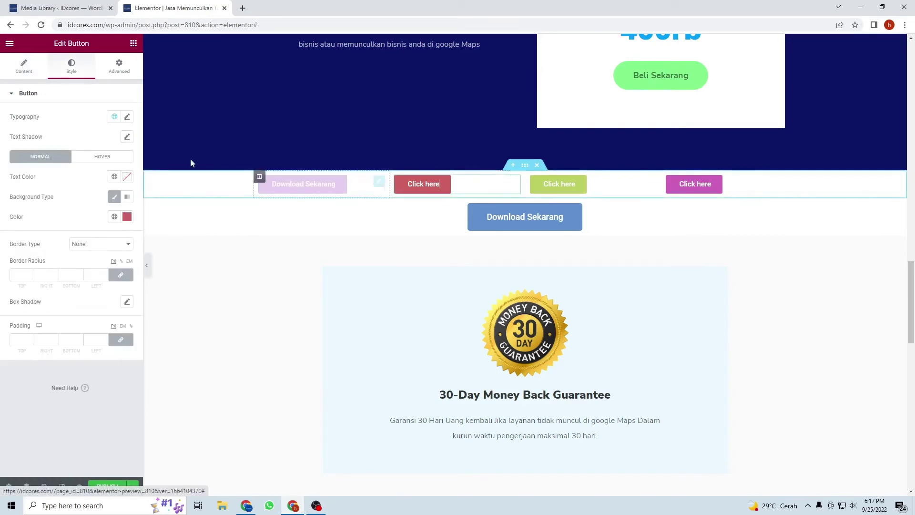
pyautogui.click(22, 69)
pyautogui.moveTo(123, 138); pyautogui.dragTo(43, 142)
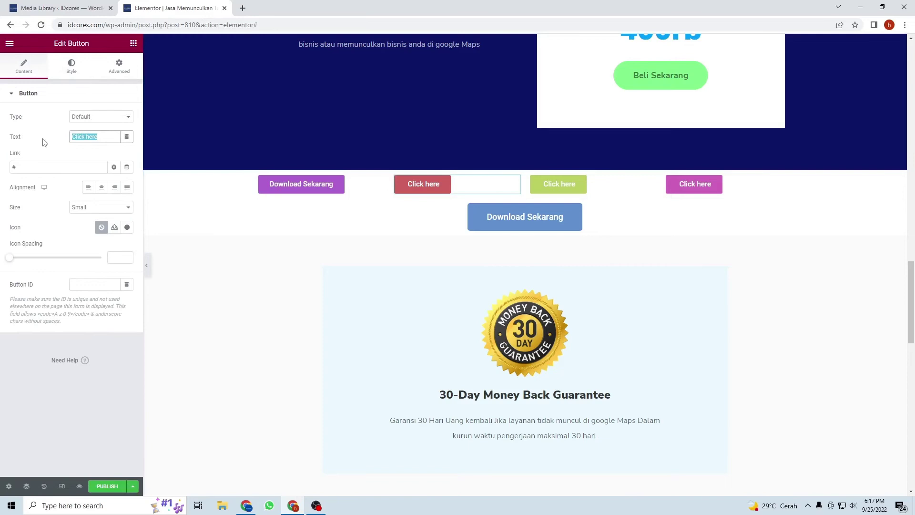
pyautogui.rightClick(79, 137)
pyautogui.click(114, 185)
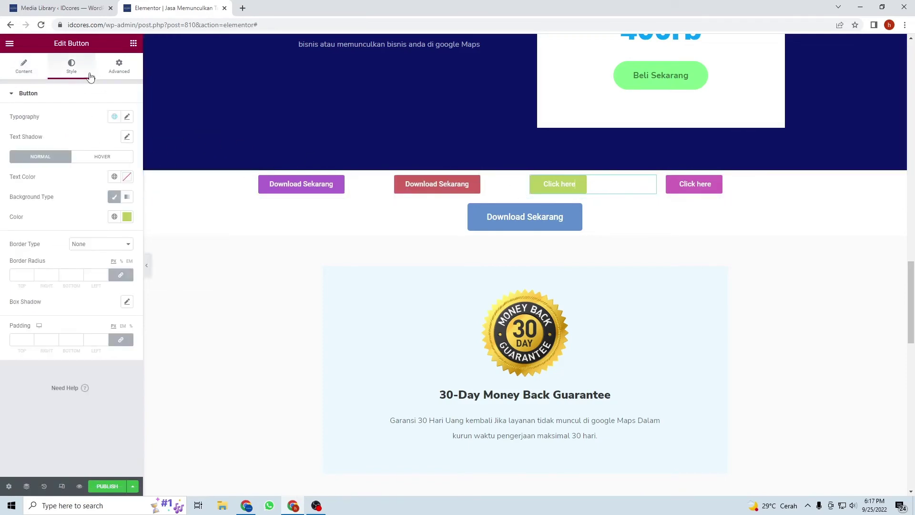
pyautogui.click(35, 76)
pyautogui.moveTo(119, 137); pyautogui.dragTo(51, 136)
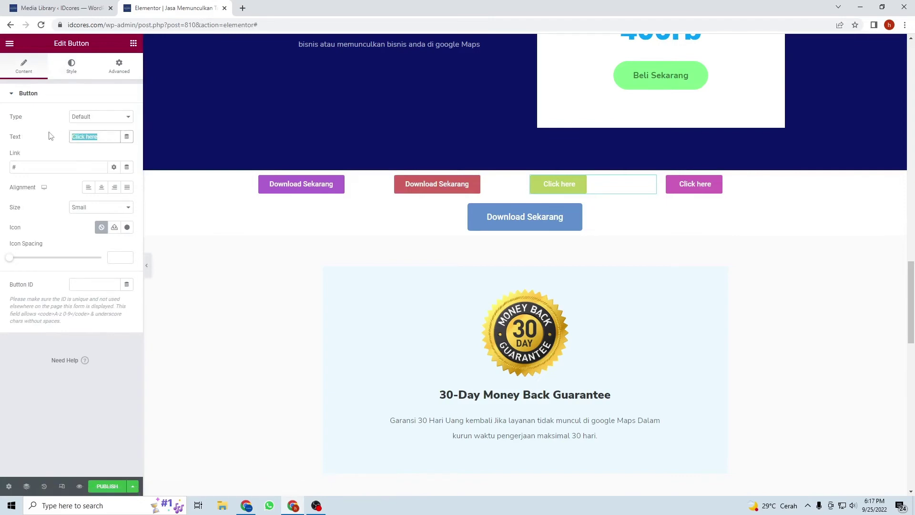
pyautogui.rightClick(103, 136)
pyautogui.click(115, 184)
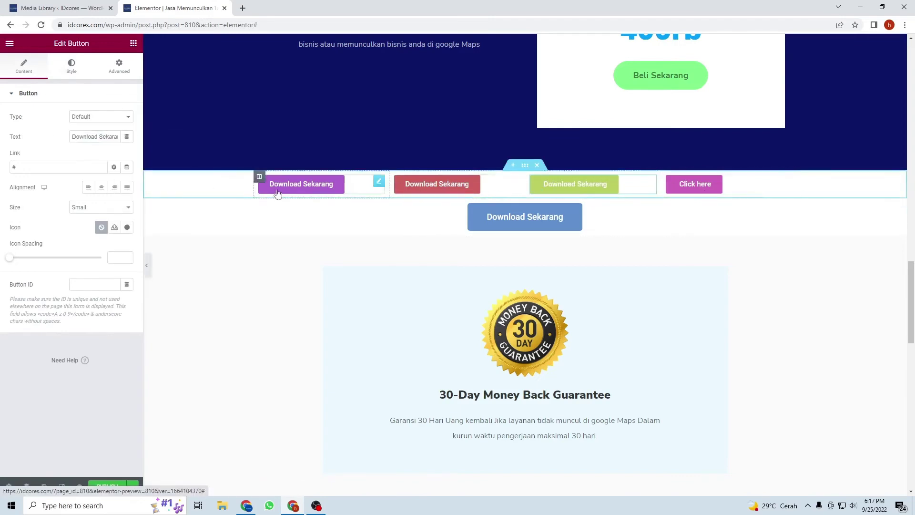
# Step: Replace the text of the magenta button in the fourth column with "Download Sekarang"
pyautogui.click(88, 138)
pyautogui.moveTo(70, 137); pyautogui.dragTo(123, 138)
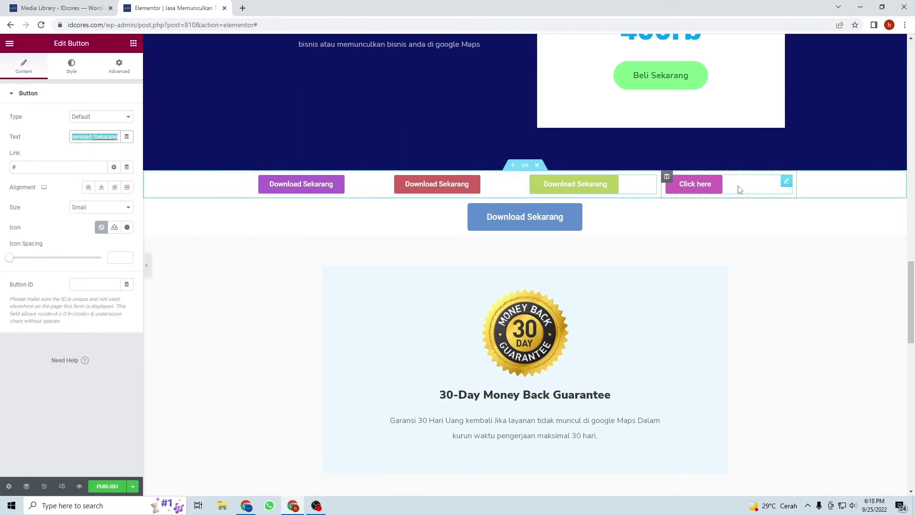
pyautogui.click(786, 183)
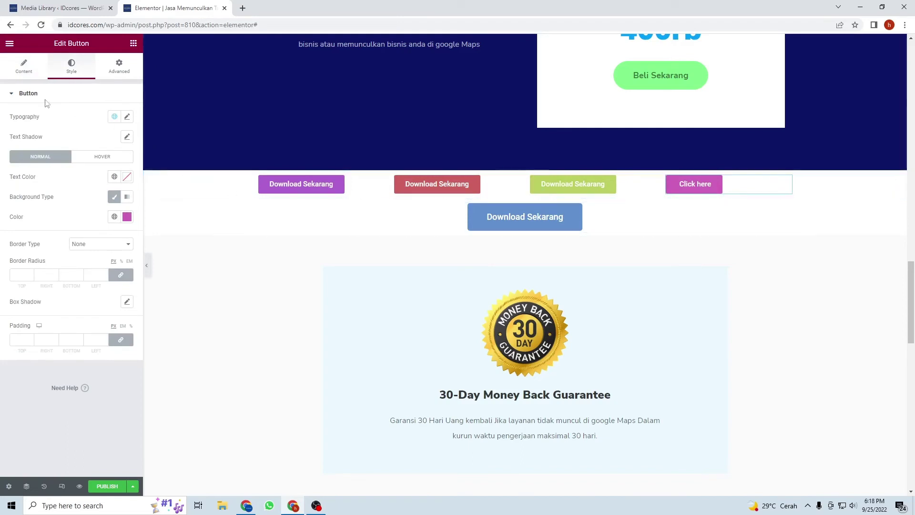
pyautogui.click(24, 66)
pyautogui.moveTo(119, 137); pyautogui.dragTo(65, 133)
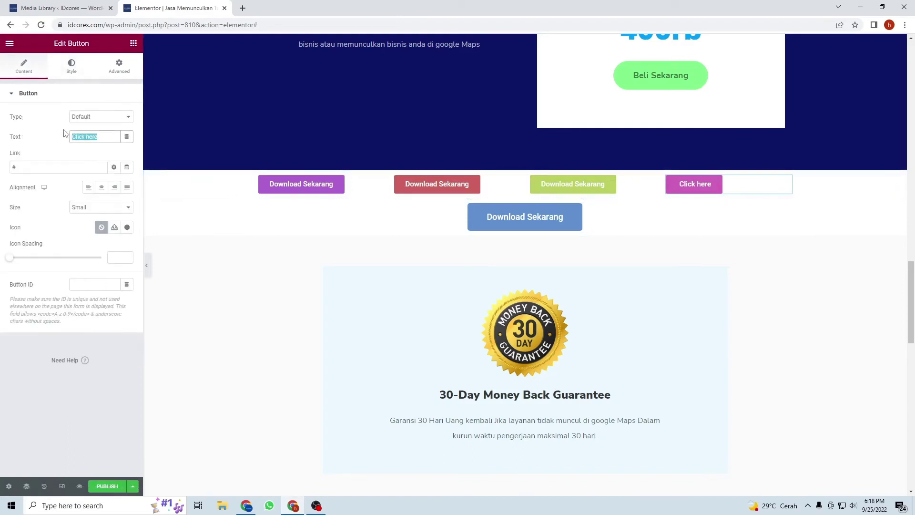
pyautogui.rightClick(90, 137)
pyautogui.click(122, 190)
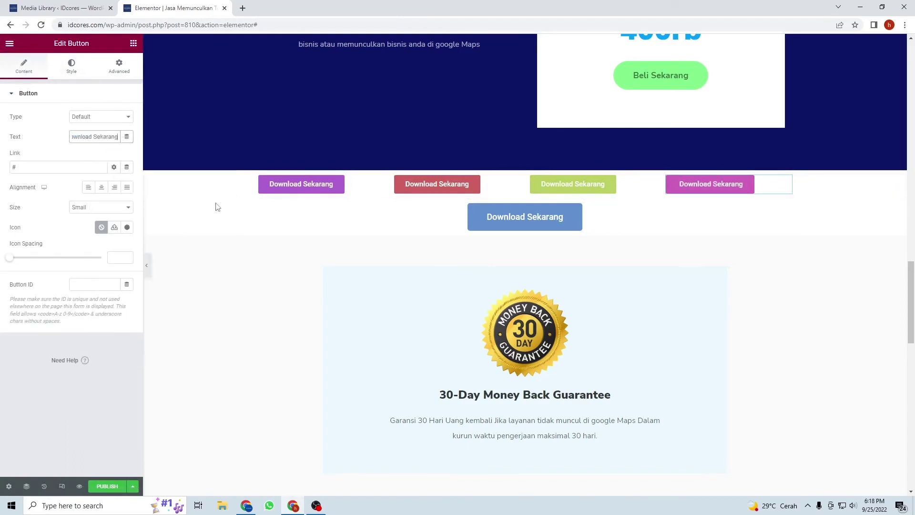
# Step: Change the text of the red button in the second column to "Download disini"
pyautogui.click(341, 189)
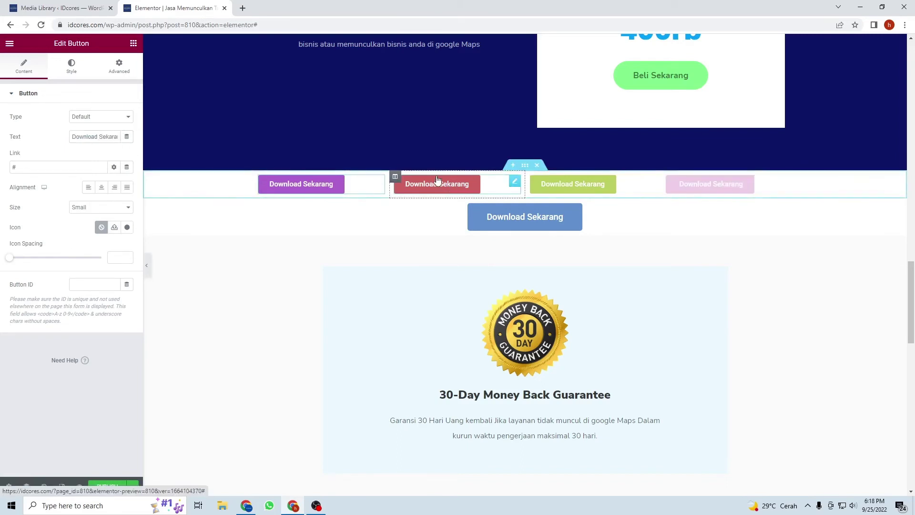
pyautogui.doubleClick(100, 138)
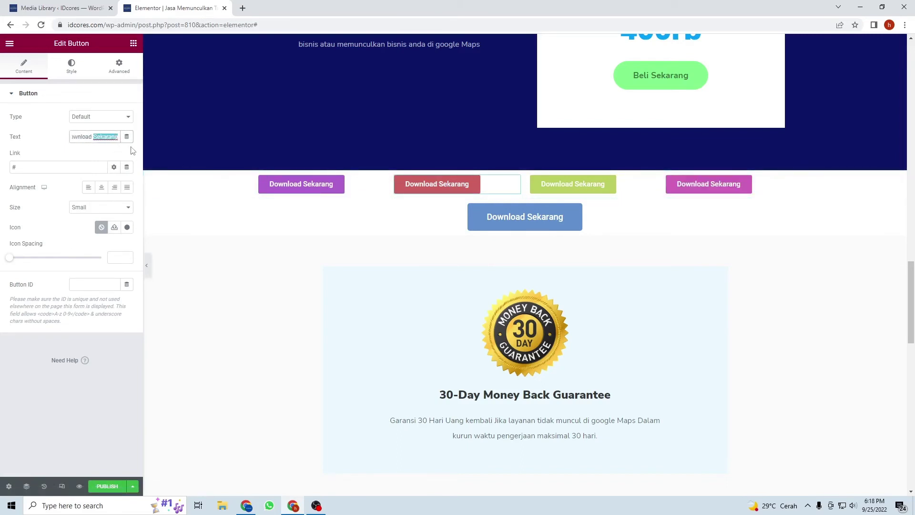
pyautogui.write('disini')
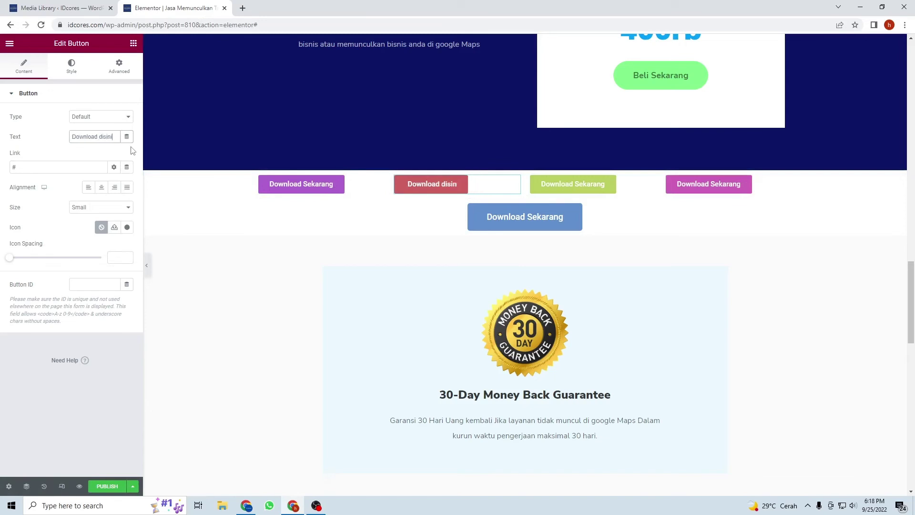
# Step: Preview the page and examine the row of four download buttons below the pricing section
pyautogui.click(608, 189)
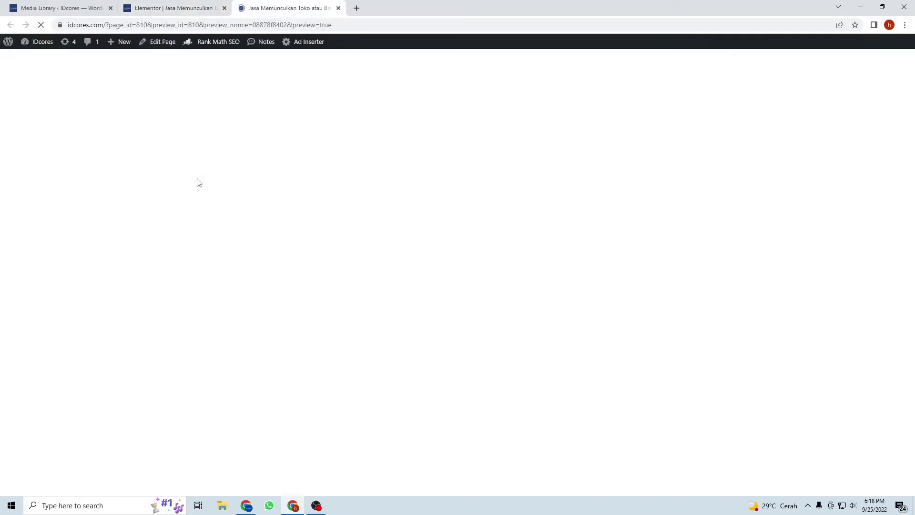
pyautogui.scroll(-3, 293, 269)
pyautogui.scroll(-15, 294, 269)
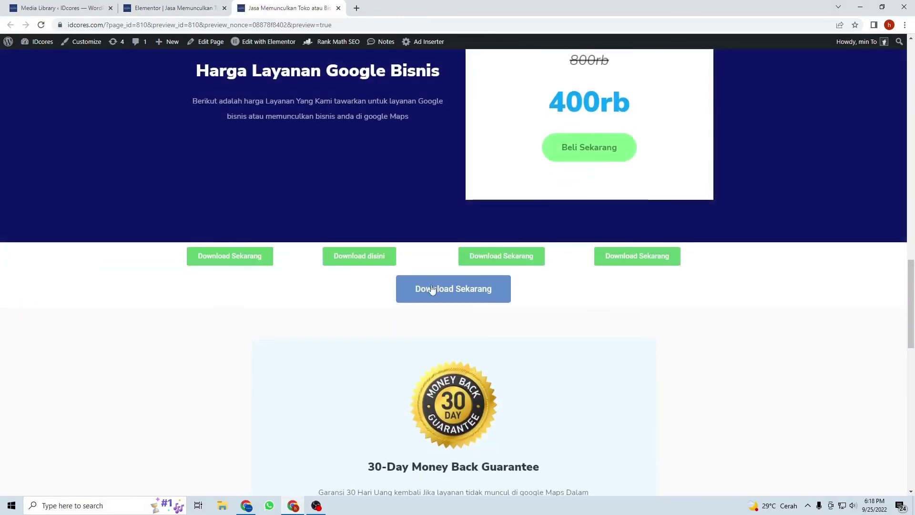
# Step: Save the Elementor page as a draft and reload its preview
pyautogui.click(171, 8)
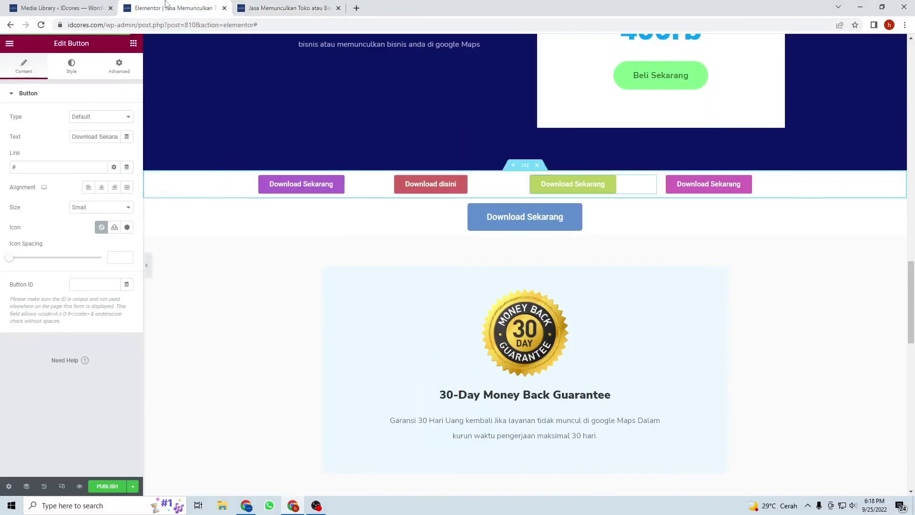
pyautogui.click(138, 485)
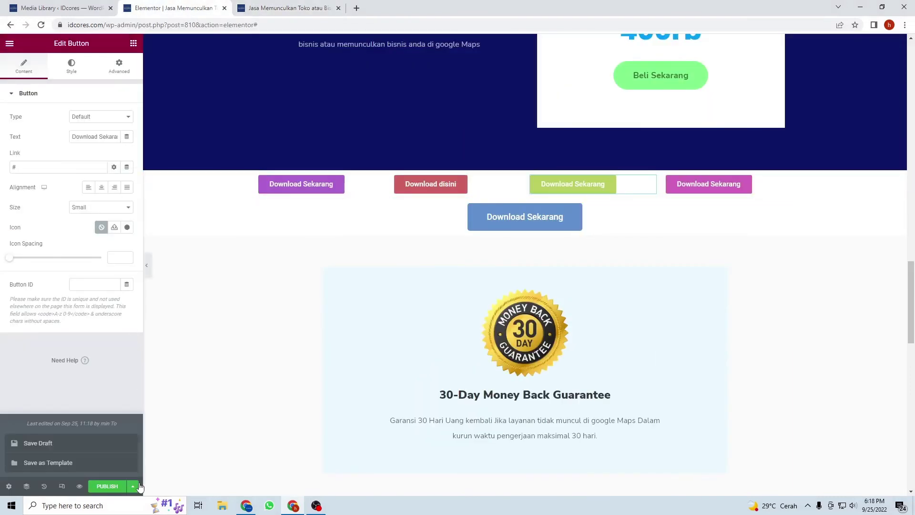
pyautogui.click(58, 450)
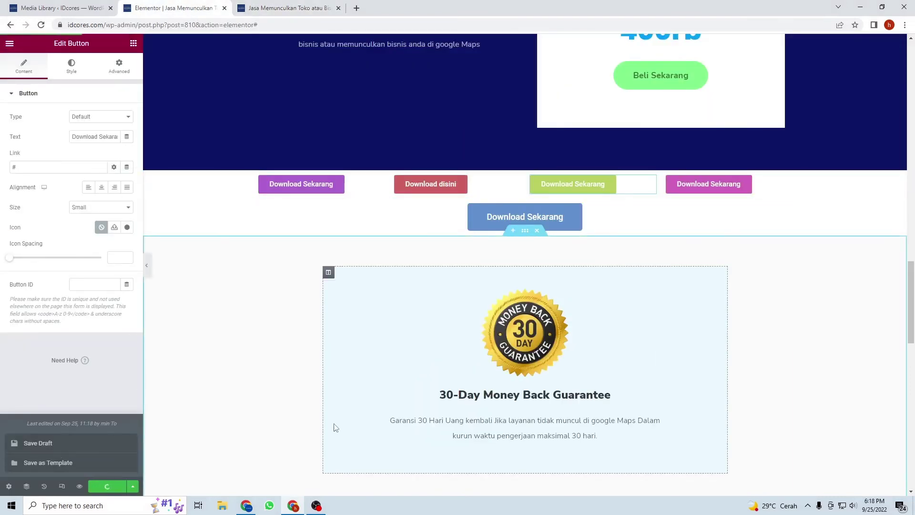
pyautogui.click(290, 8)
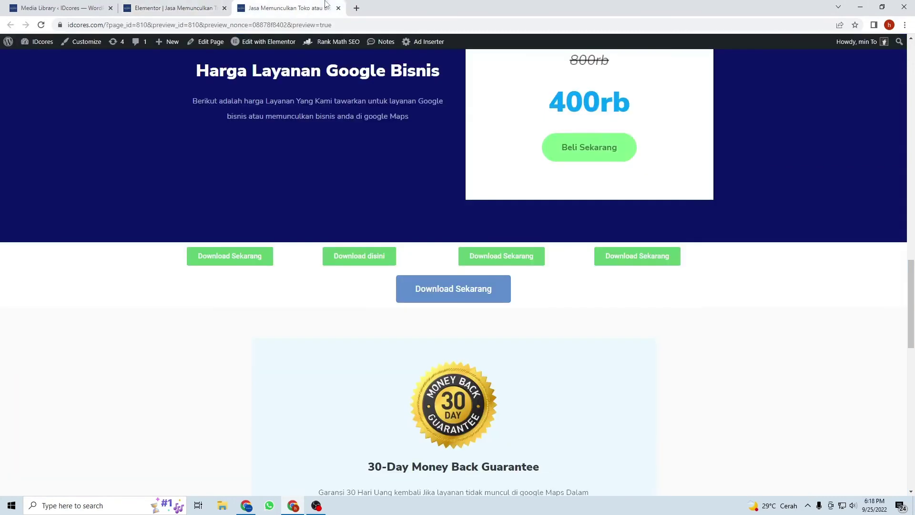
pyautogui.click(42, 25)
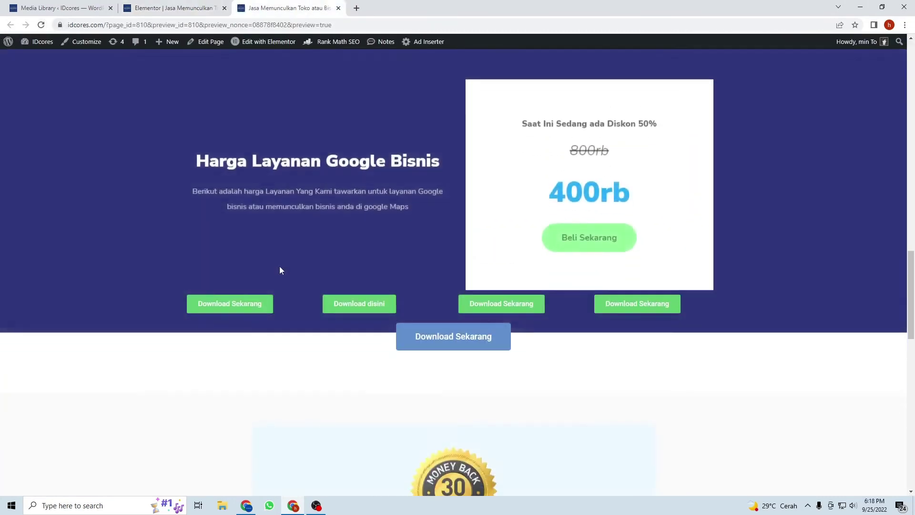
# Step: Reopen the page preview to check the download buttons' colors, and inspect the purple button's style settings in the editor
pyautogui.click(339, 8)
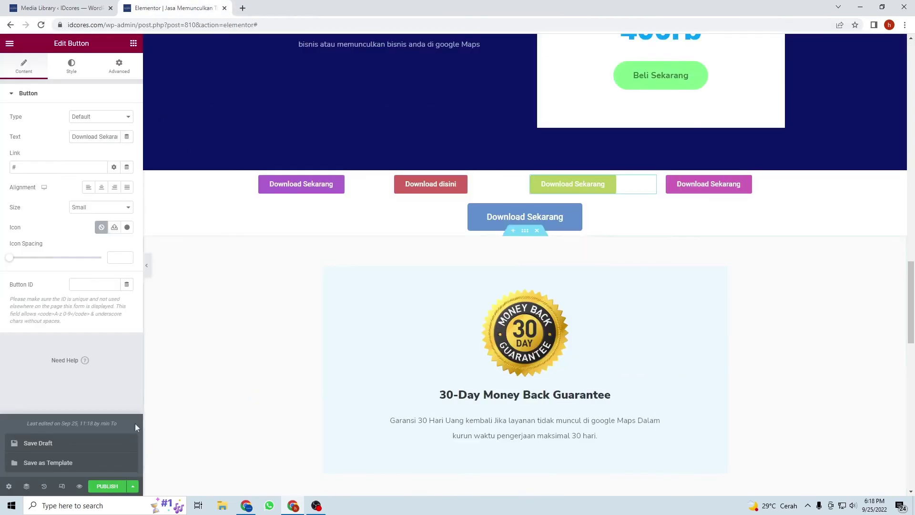
pyautogui.click(79, 487)
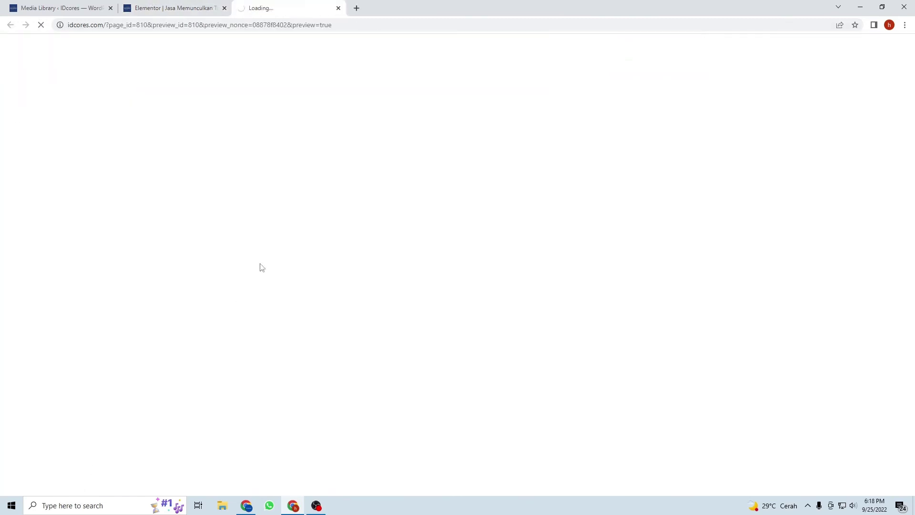
pyautogui.scroll(-9, 257, 361)
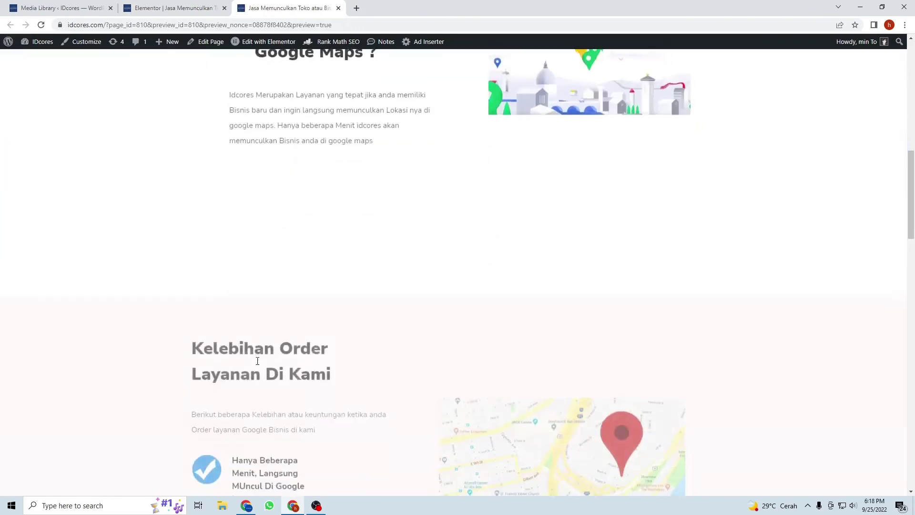
pyautogui.scroll(-15, 257, 361)
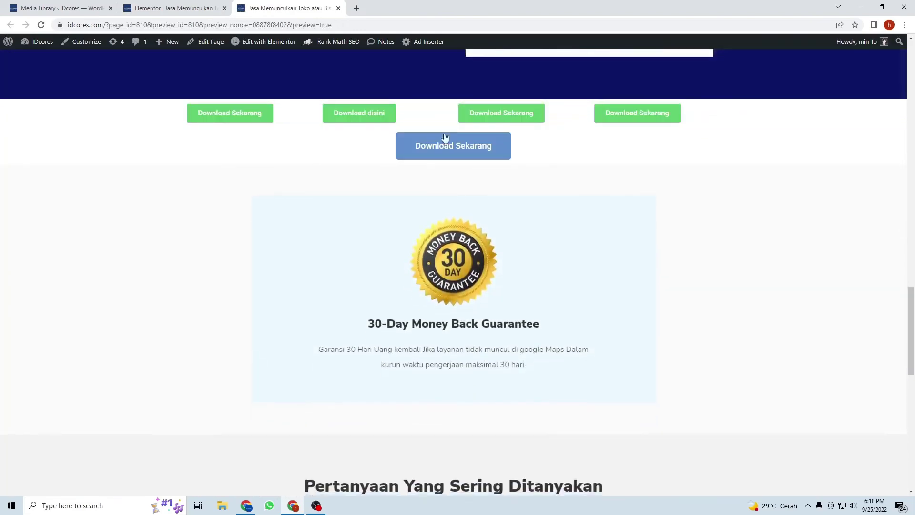
pyautogui.click(177, 8)
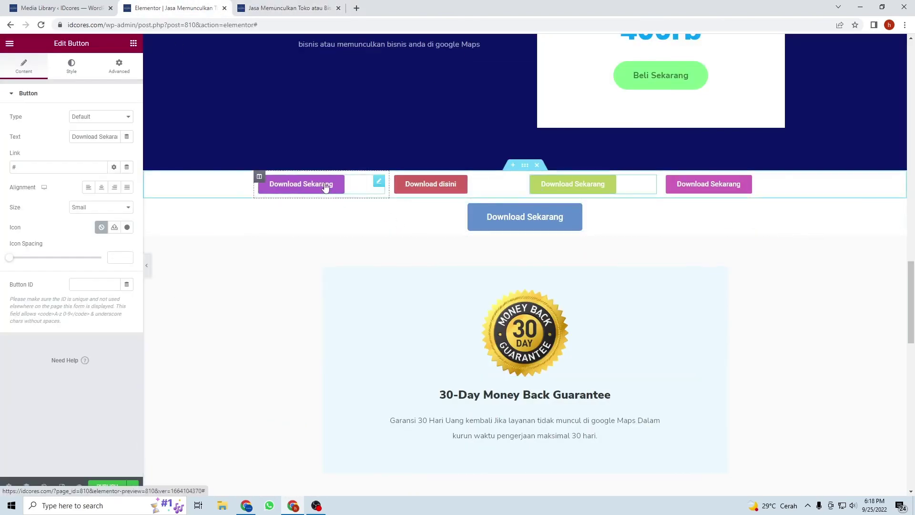
pyautogui.click(68, 67)
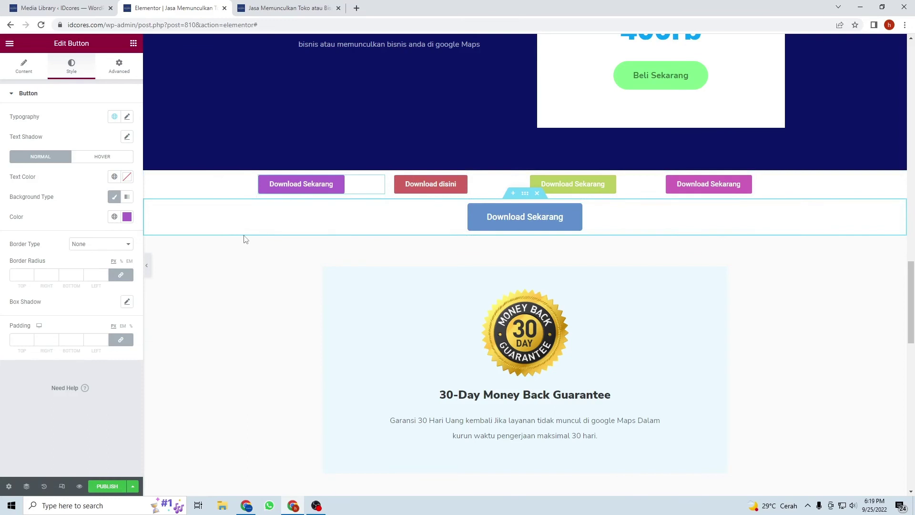
# Step: Copy the file URL of sample.pdf from its attachment details in the Media Library and close the details
pyautogui.click(57, 8)
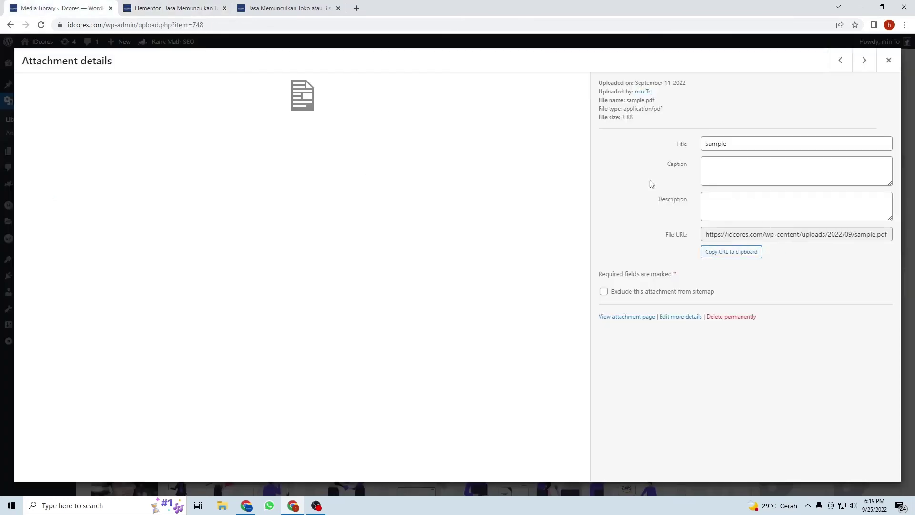
pyautogui.click(728, 259)
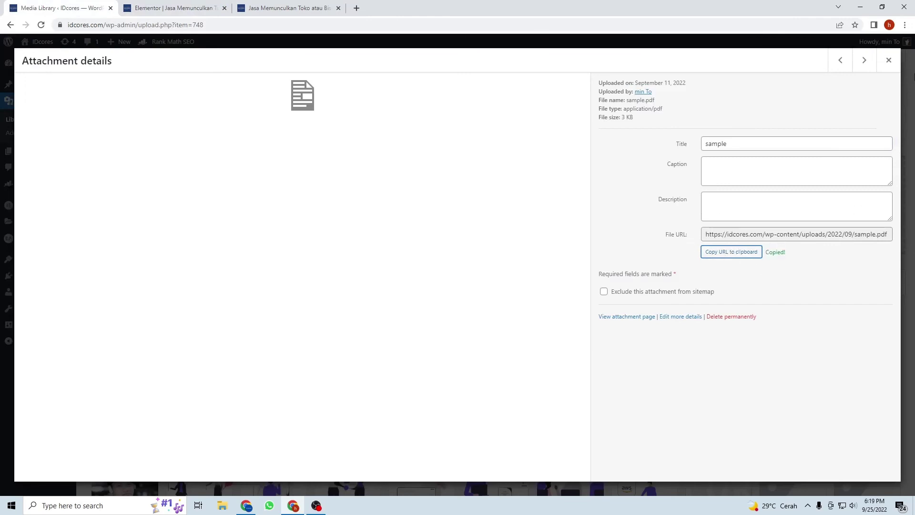
pyautogui.click(889, 60)
# Step: Open the "Hello world!" post for editing and dismiss the block editor's welcome guide
pyautogui.moveTo(49, 87)
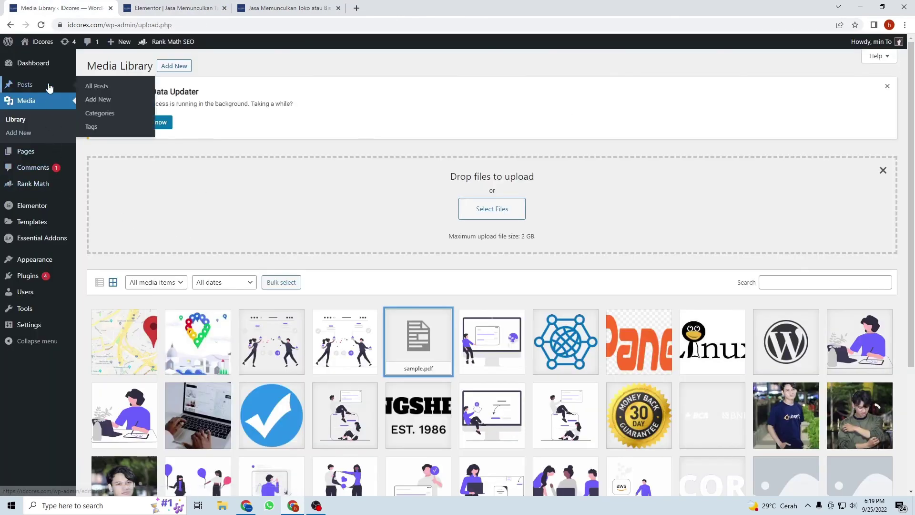
pyautogui.click(93, 86)
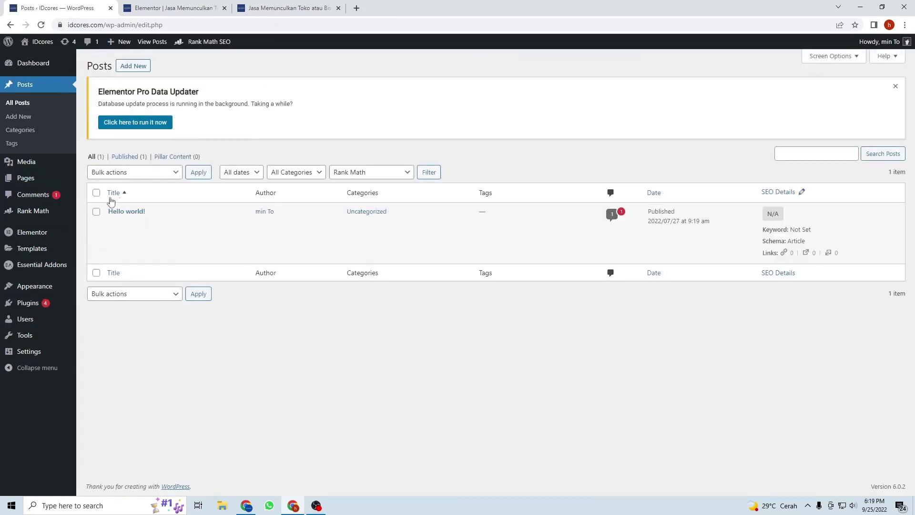
pyautogui.click(113, 224)
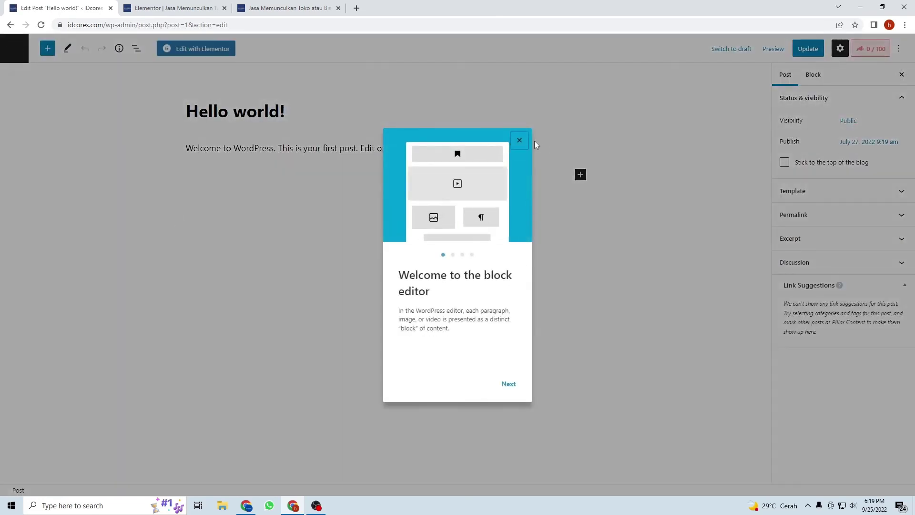
pyautogui.click(519, 141)
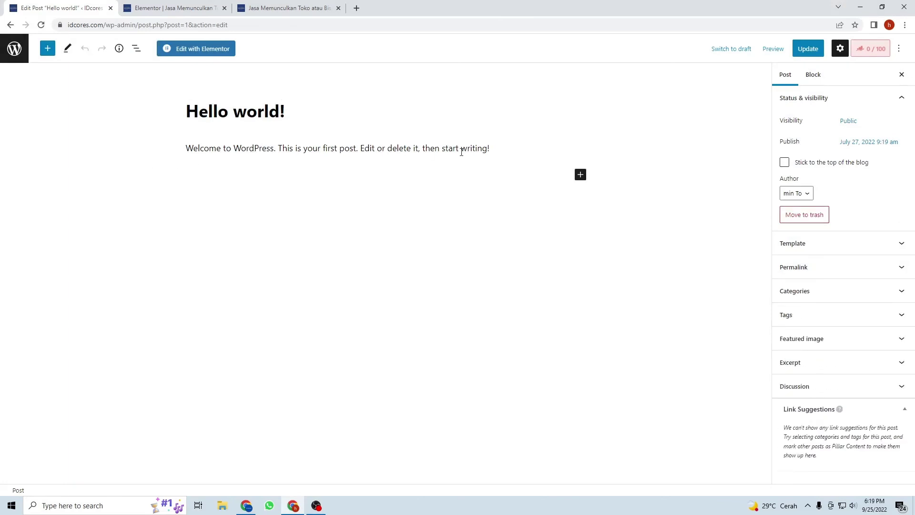
# Step: Add a new paragraph reading "Download" below the post's welcome sentence
pyautogui.click(496, 150)
pyautogui.press('Return')
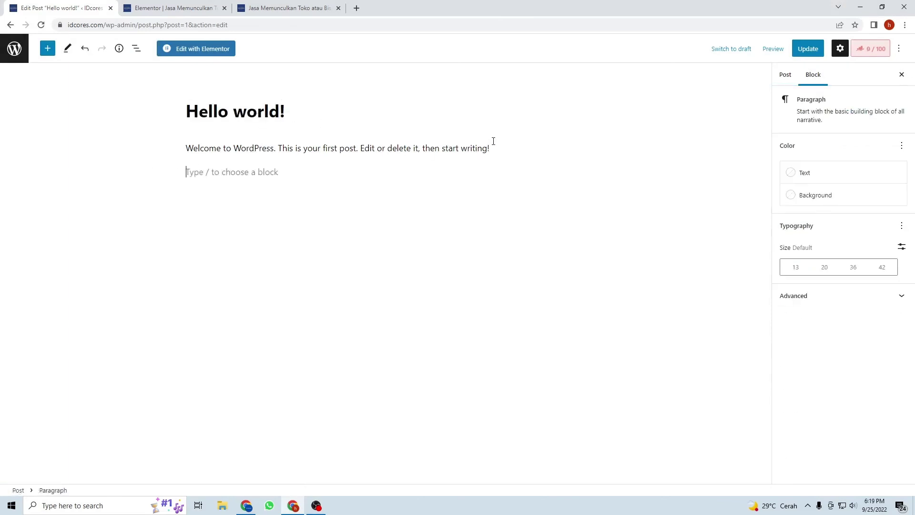
pyautogui.write('Download')
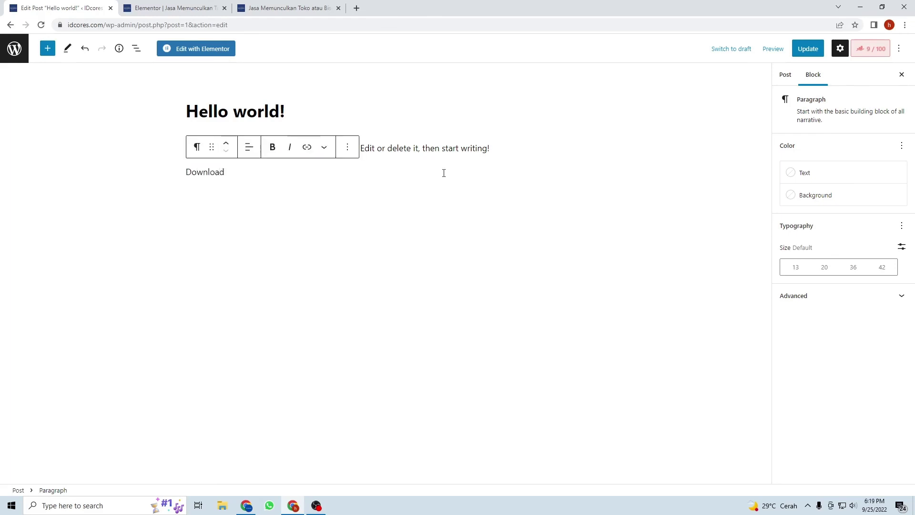
# Step: Link the word "Download" to the copied sample.pdf URL and check the link's details
pyautogui.moveTo(244, 176); pyautogui.dragTo(197, 178)
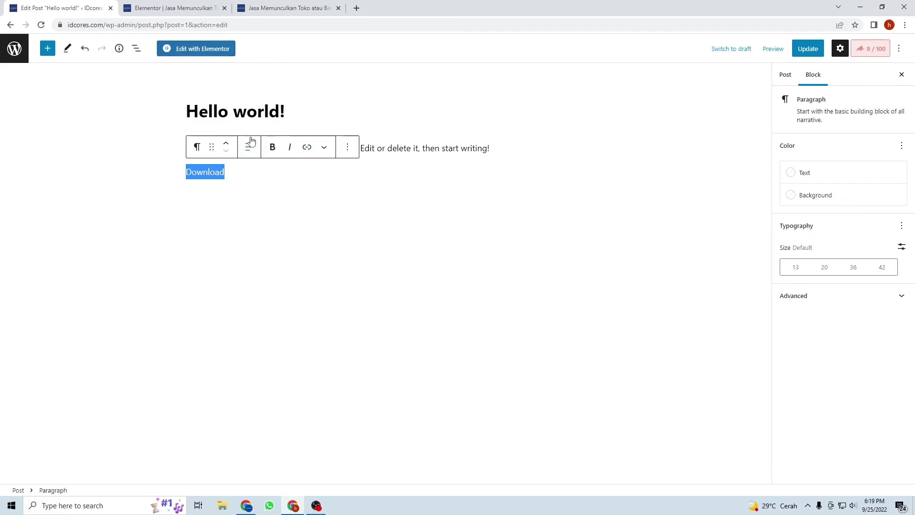
pyautogui.click(307, 147)
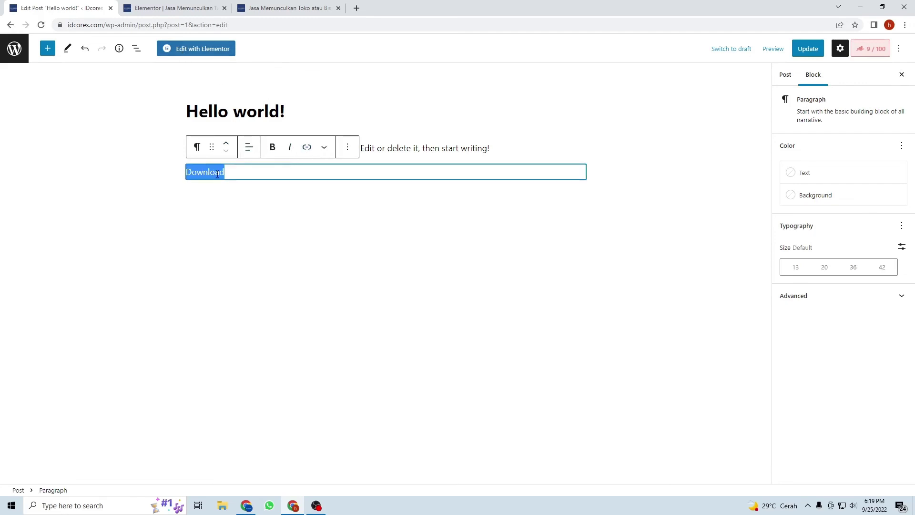
pyautogui.press('Escape')
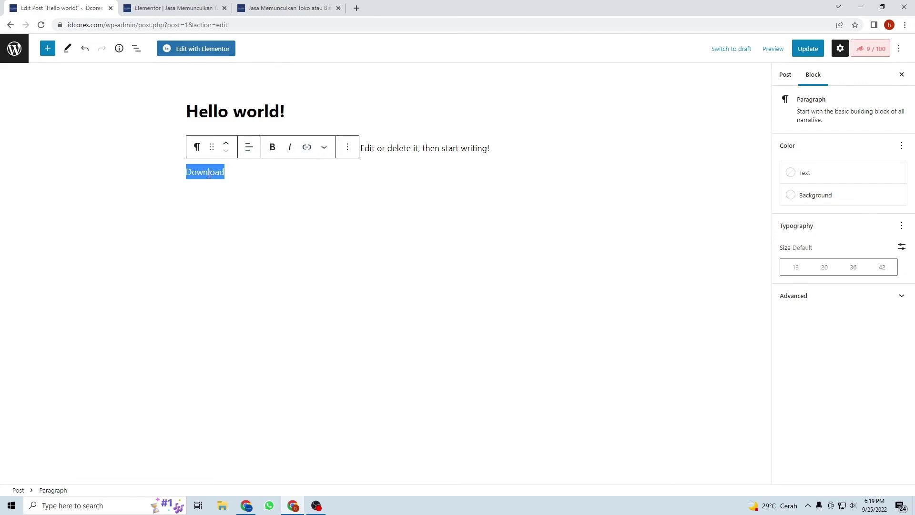
pyautogui.click(306, 148)
pyautogui.rightClick(215, 200)
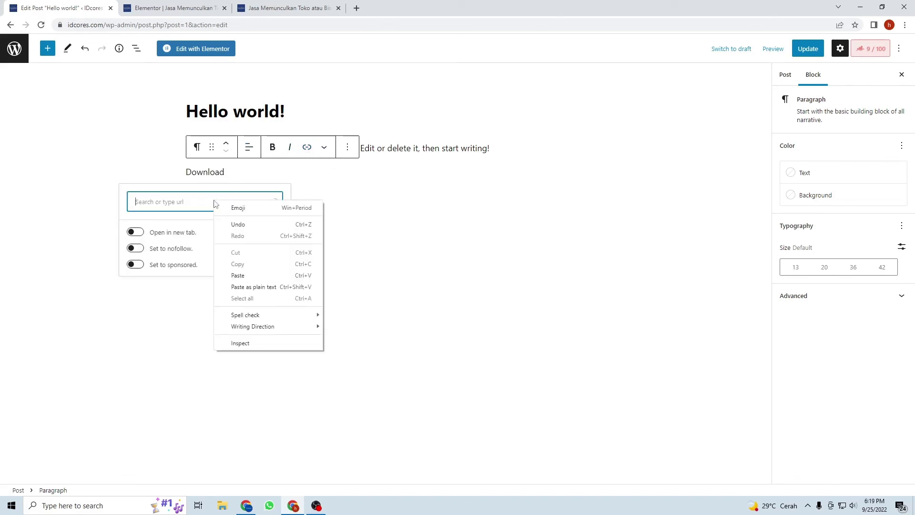
pyautogui.click(247, 276)
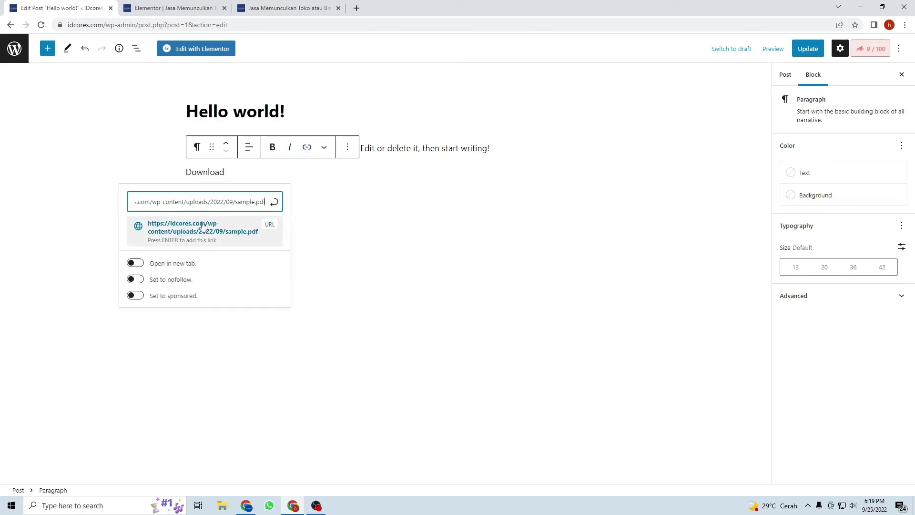
pyautogui.click(274, 210)
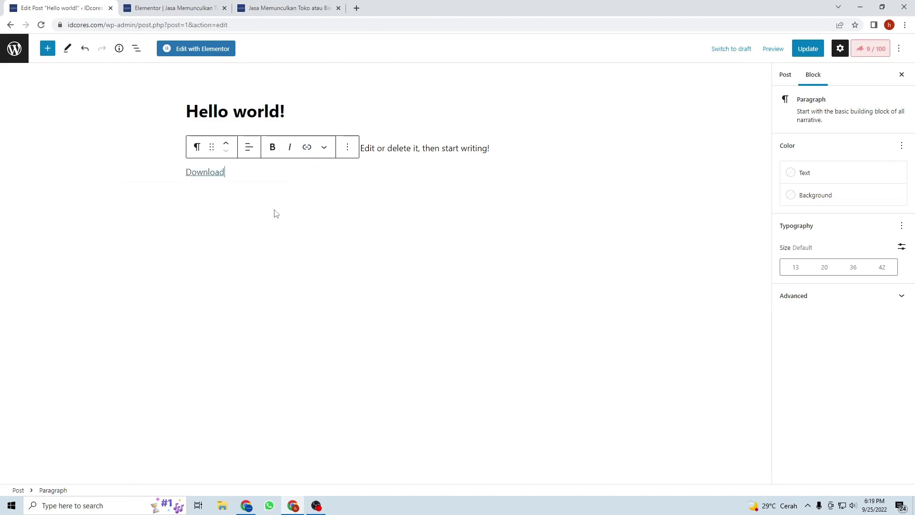
pyautogui.click(208, 169)
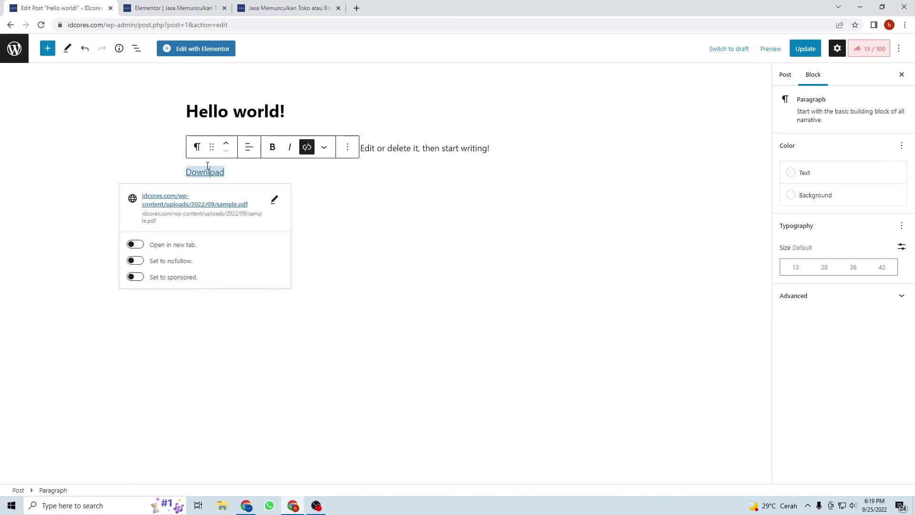
pyautogui.click(325, 177)
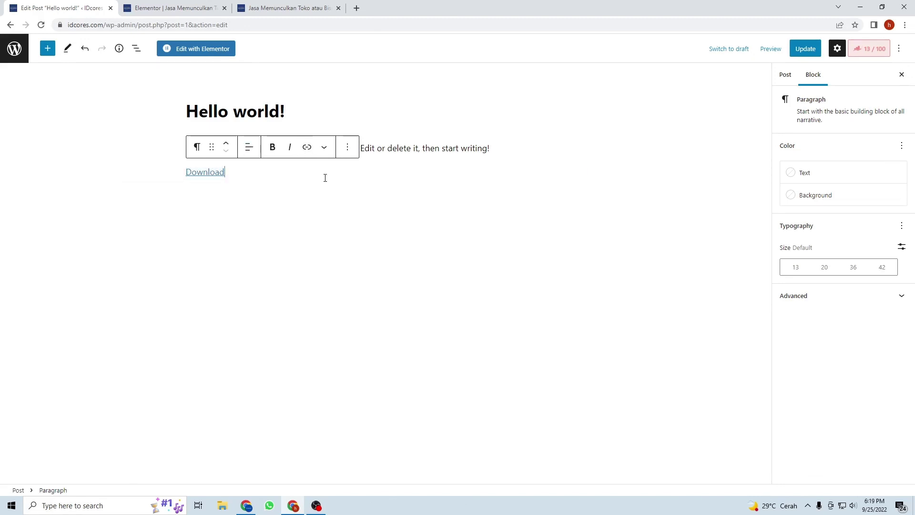
# Step: Set the "Download" paragraph's text size to 36, try a Vivid red background, and settle on White
pyautogui.doubleClick(256, 174)
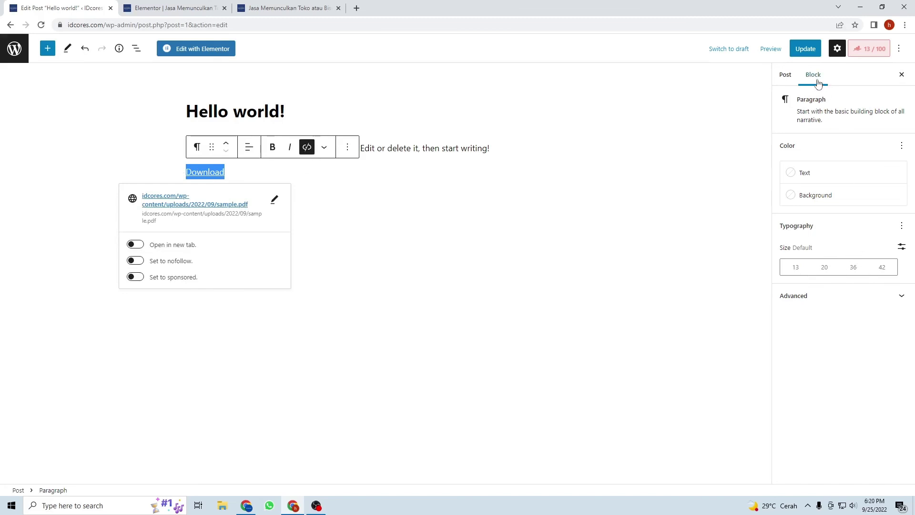
pyautogui.click(858, 274)
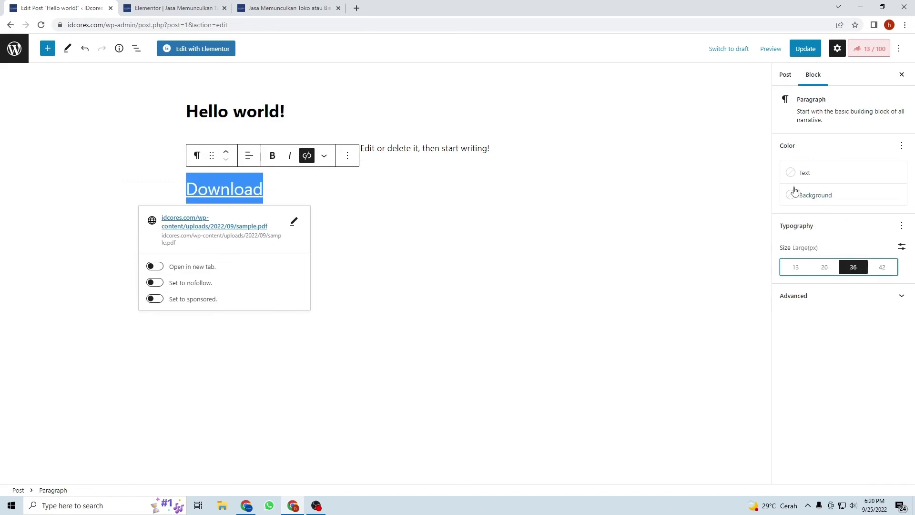
pyautogui.click(810, 195)
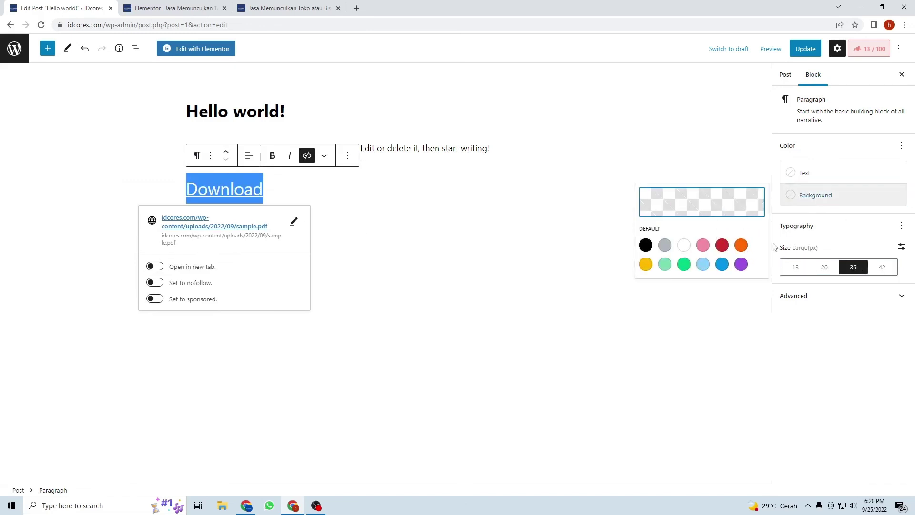
pyautogui.click(722, 245)
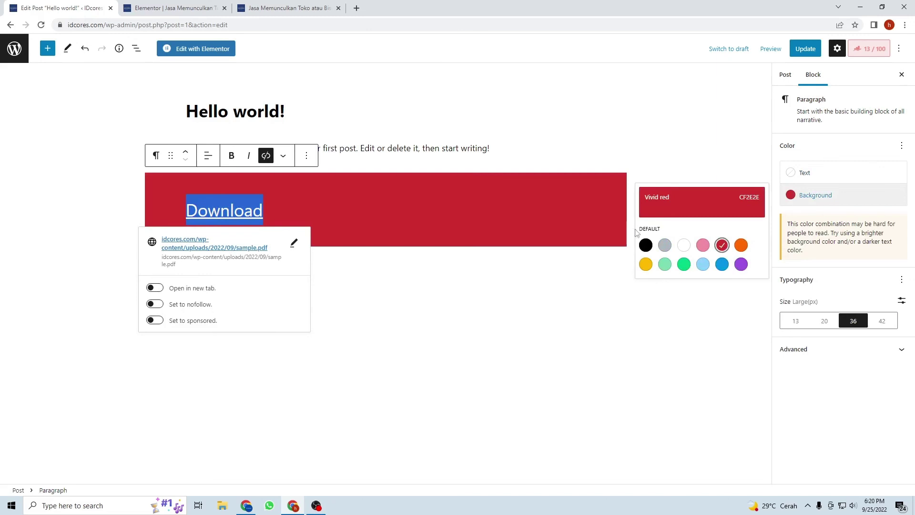
pyautogui.click(684, 245)
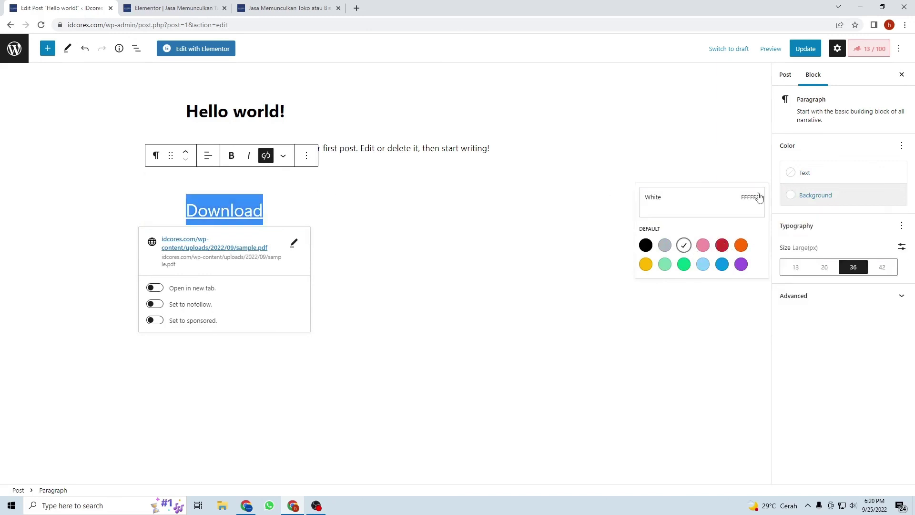
# Step: Set the "Download" paragraph's text color to Vivid red and deselect the word
pyautogui.click(816, 175)
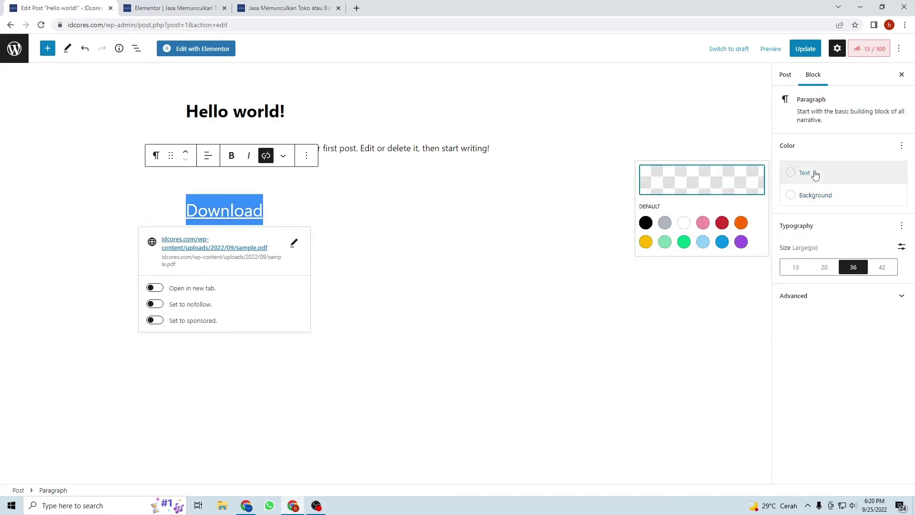
pyautogui.click(722, 223)
pyautogui.click(309, 219)
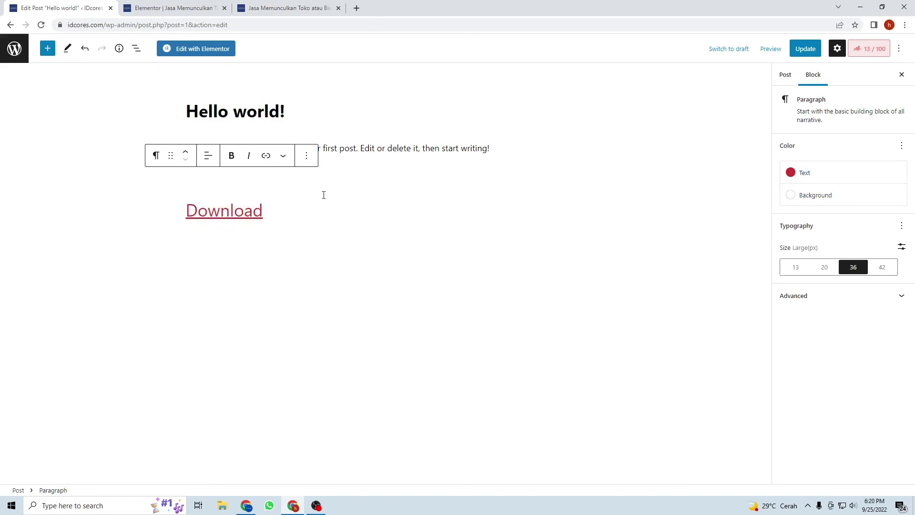
# Step: Preview the post in a new tab, test its "Download" link to sample.pdf, and return to the post editor
pyautogui.click(771, 49)
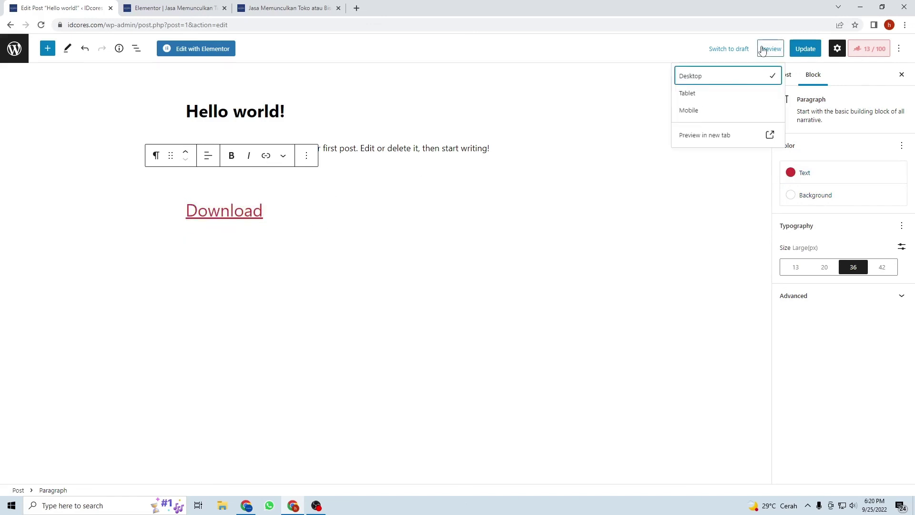
pyautogui.click(710, 133)
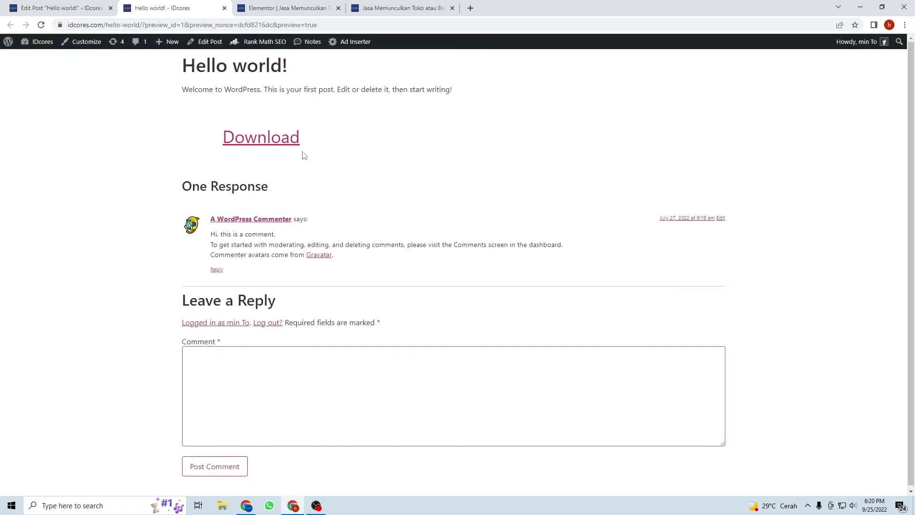
pyautogui.click(281, 139)
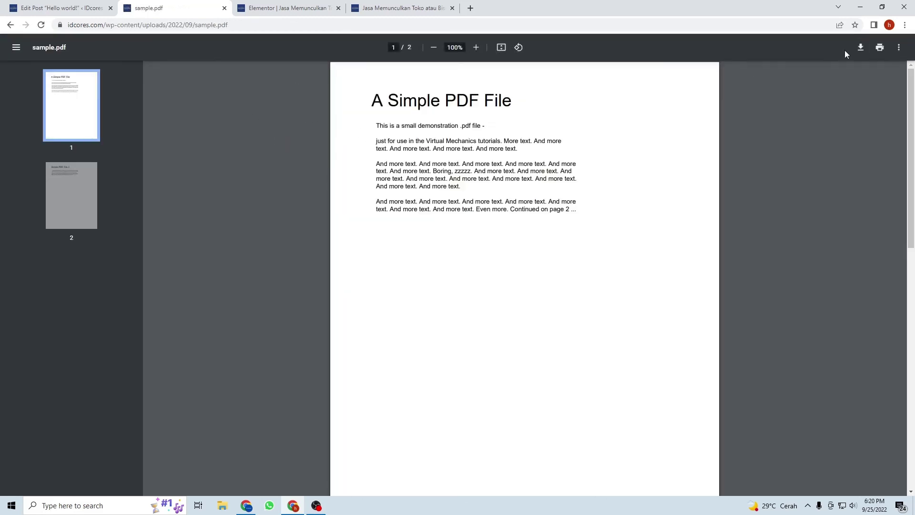
pyautogui.click(224, 8)
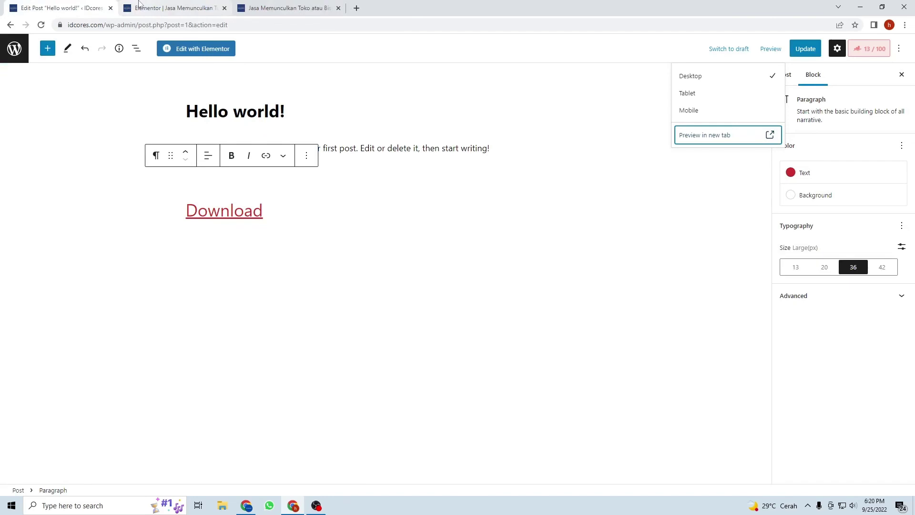
# Step: Review the download buttons on the Google Bisnis page's preview and in its Elementor editor
pyautogui.click(282, 7)
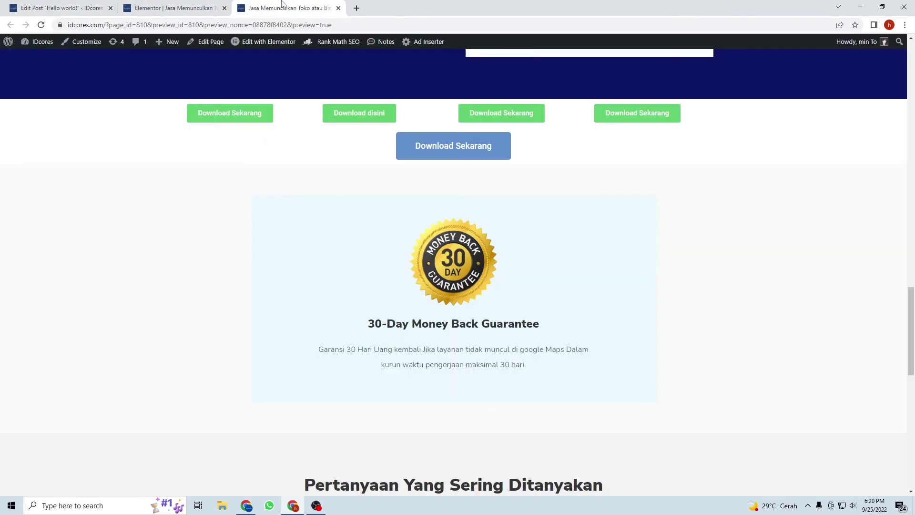
pyautogui.scroll(3, 424, 213)
pyautogui.hotkey('ctrl', 'shift', 'Tab')
pyautogui.scroll(2, 863, 313)
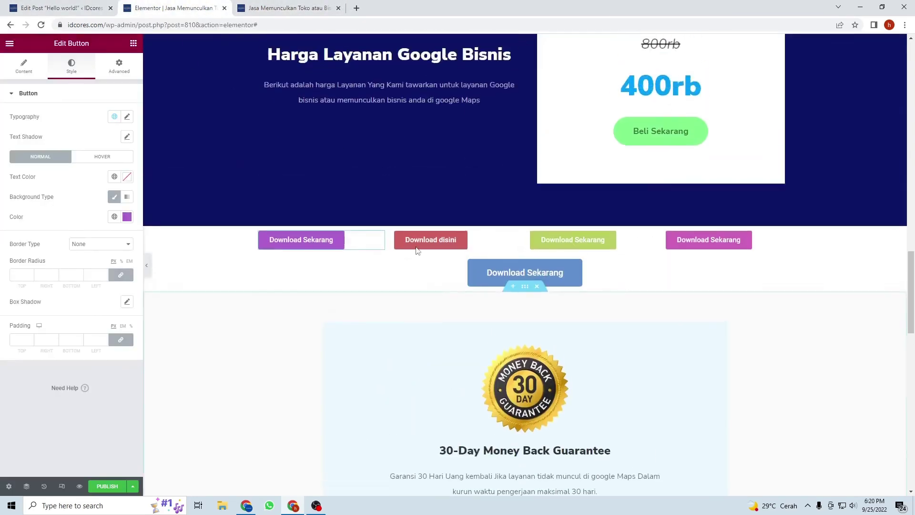